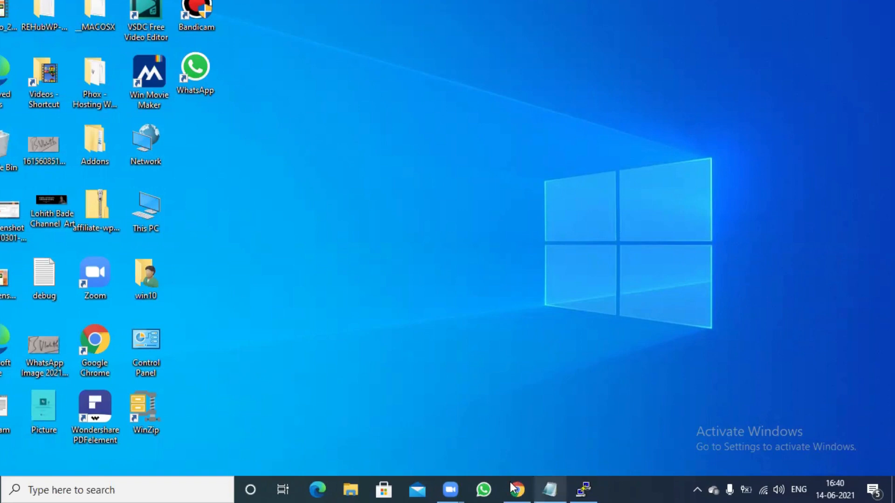
# Open a new Chrome tab on google.com and place the cursor in the search box
pyautogui.moveTo(513, 487)
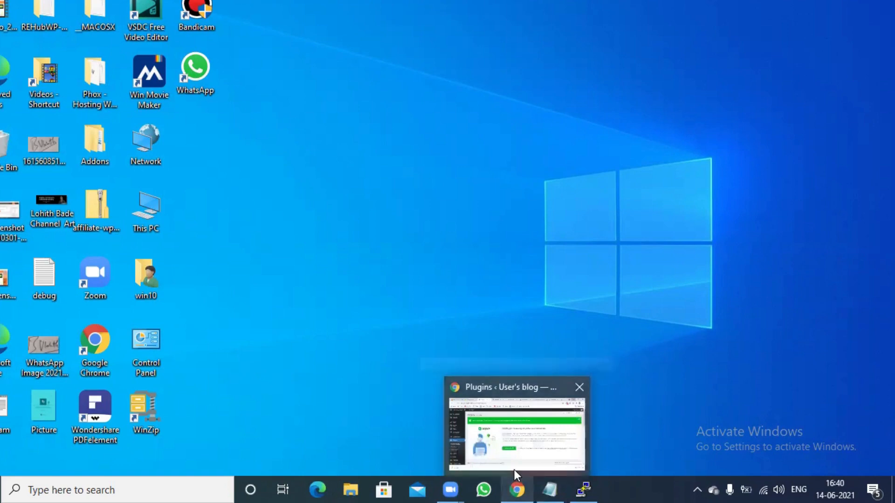
pyautogui.click(517, 429)
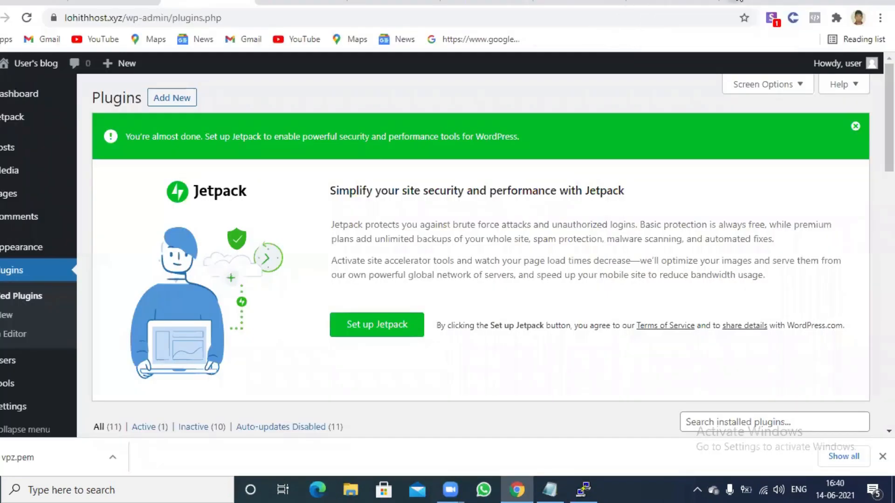
pyautogui.click(739, 1)
pyautogui.click(642, 11)
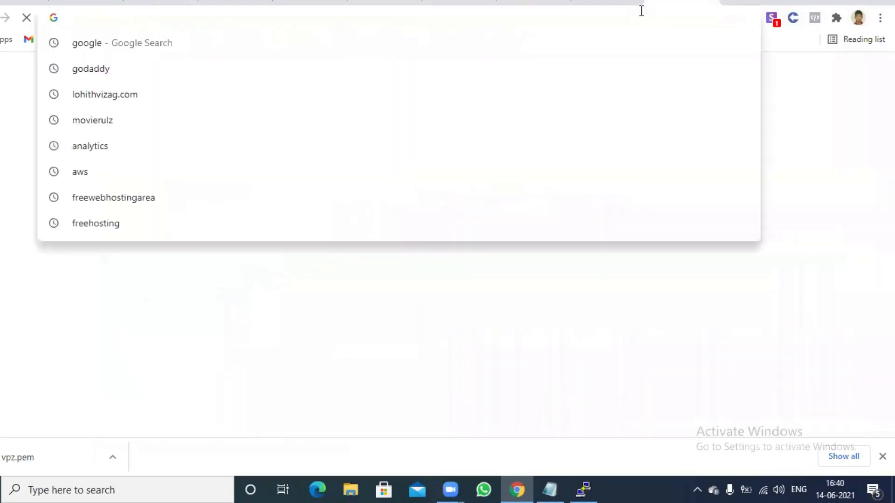
pyautogui.write('google.com')
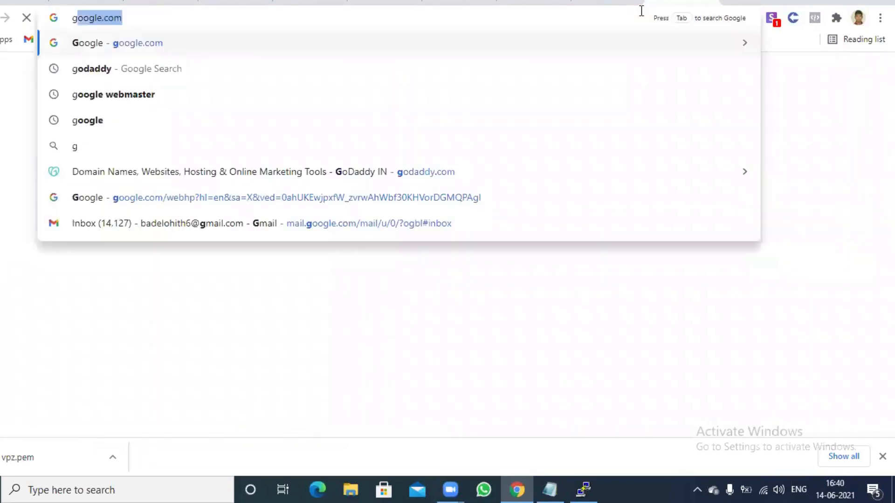
pyautogui.press('Return')
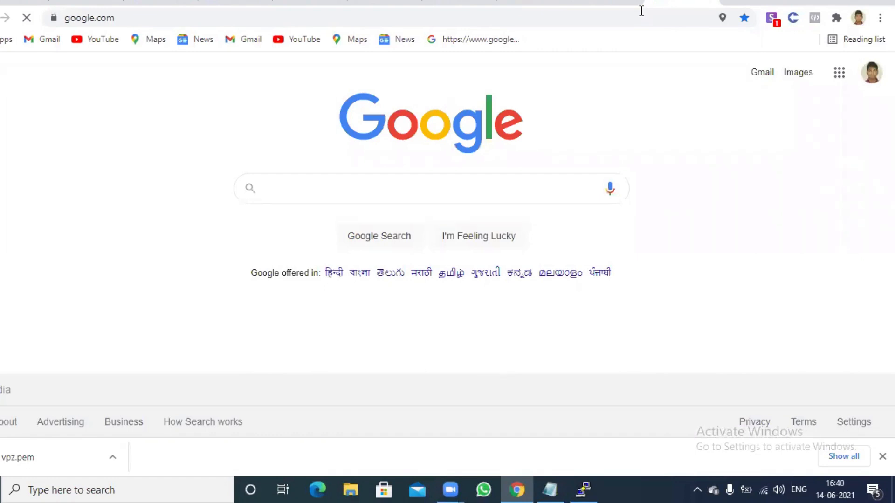
pyautogui.click(511, 187)
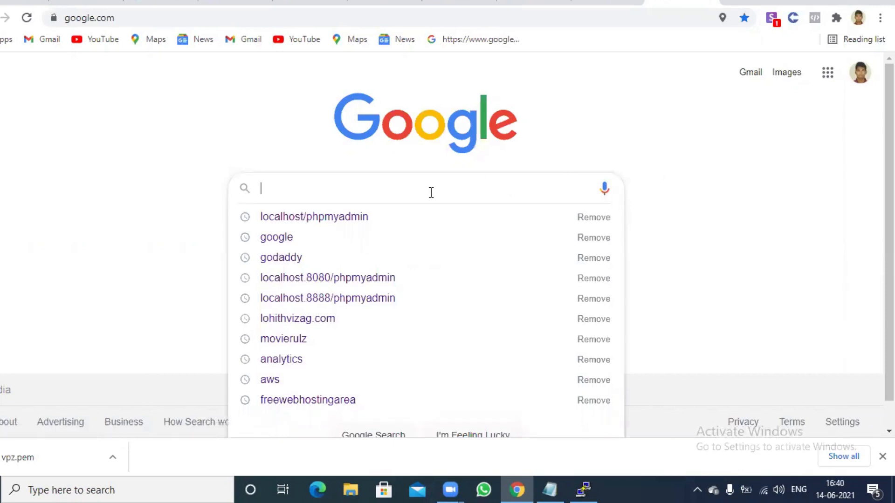
# Search Google for 'analytics' and open the Google Analytics site from the results
pyautogui.write('ana')
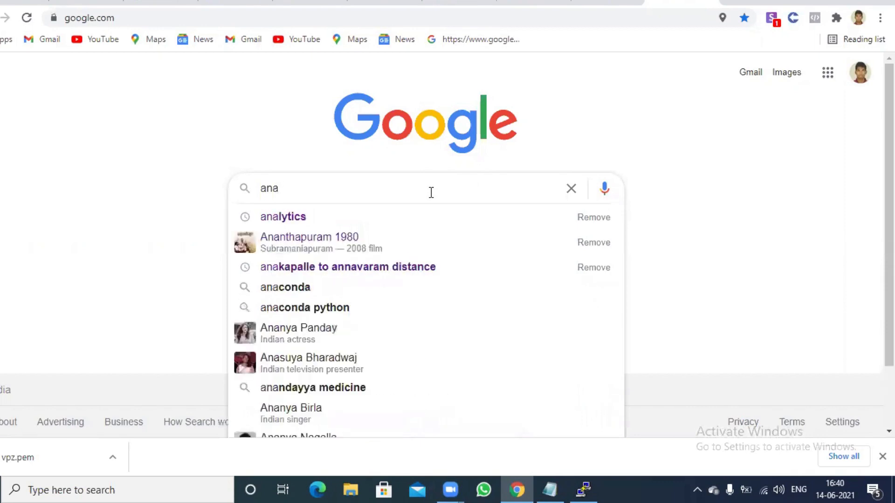
pyautogui.write('lyti')
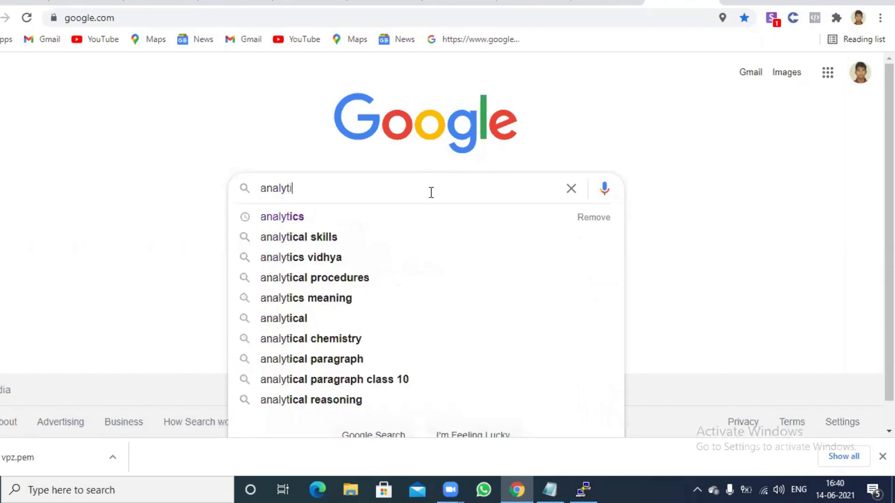
pyautogui.write('cs')
pyautogui.press('Return')
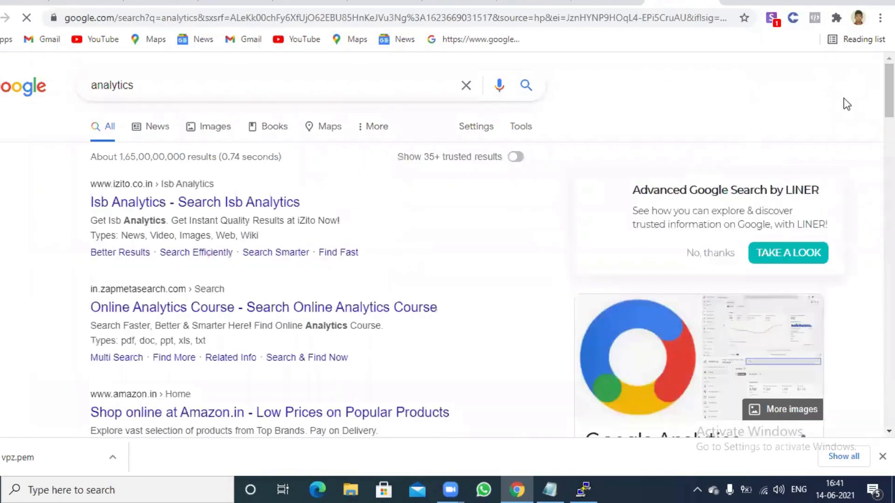
pyautogui.scroll(-1, 447, 245)
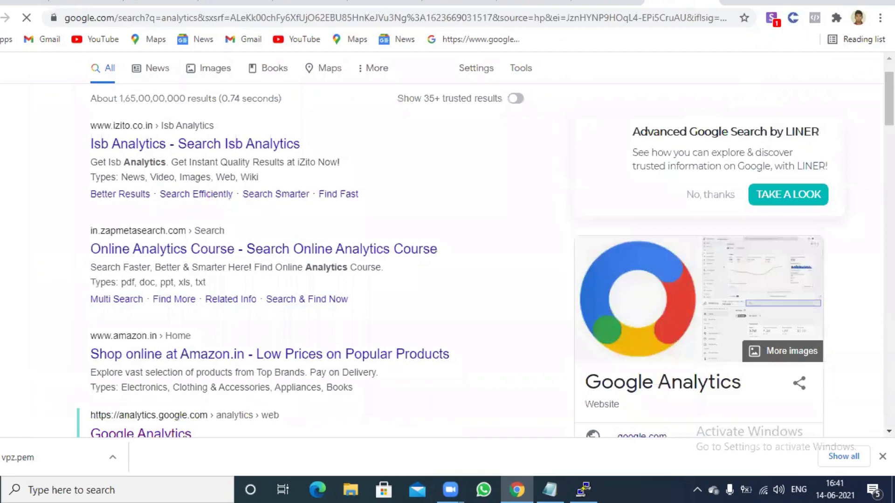
pyautogui.scroll(-5, 823, 170)
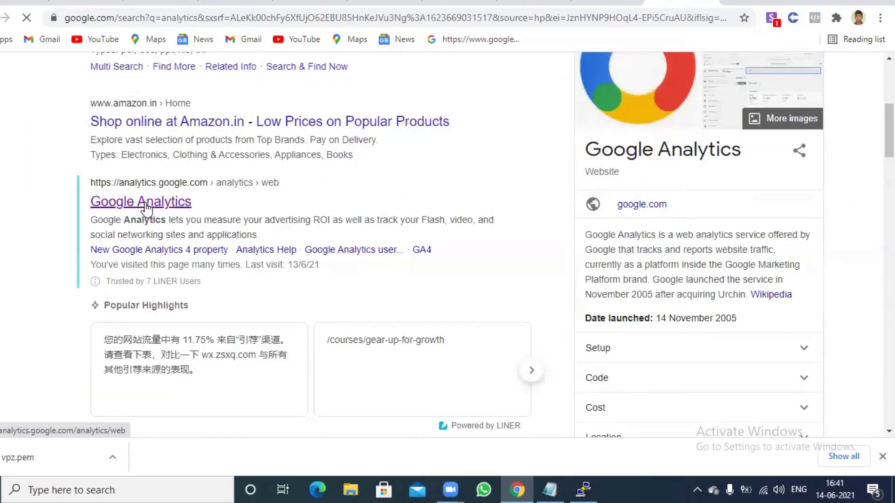
pyautogui.click(145, 204)
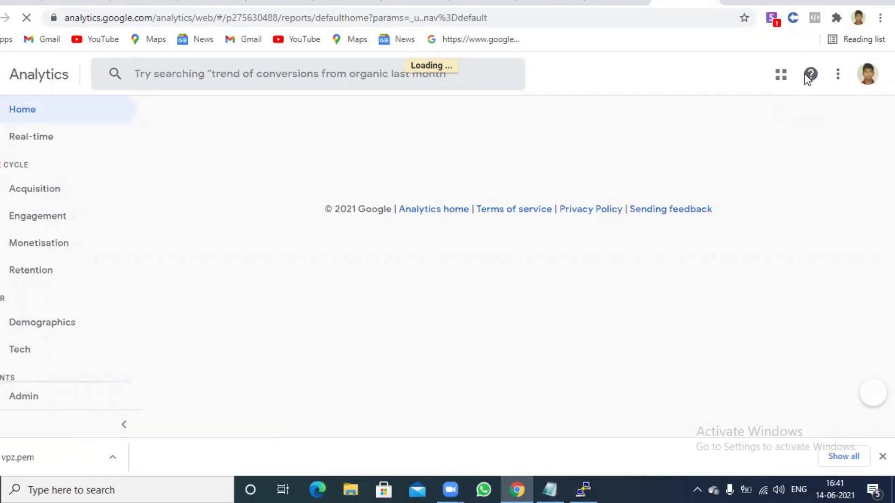
# Switch to a different signed-in Google account from the profile avatar menu
pyautogui.click(866, 80)
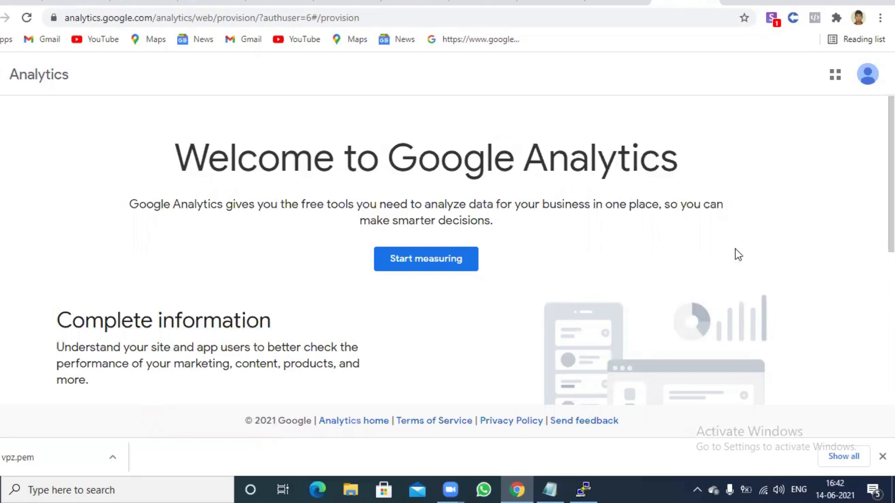
# Start a new account named 'Lohithhost', enable Google products & services sharing, and continue
pyautogui.click(425, 269)
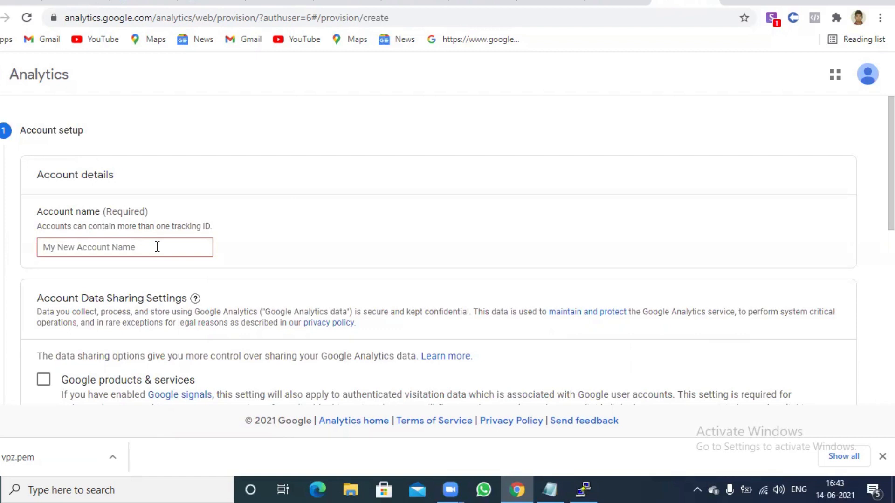
pyautogui.click(157, 247)
pyautogui.write('Loh')
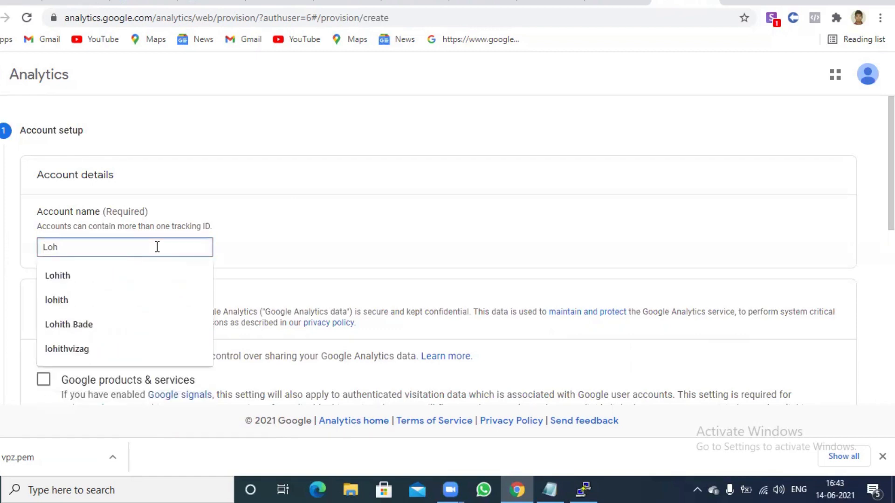
pyautogui.write('ithhost')
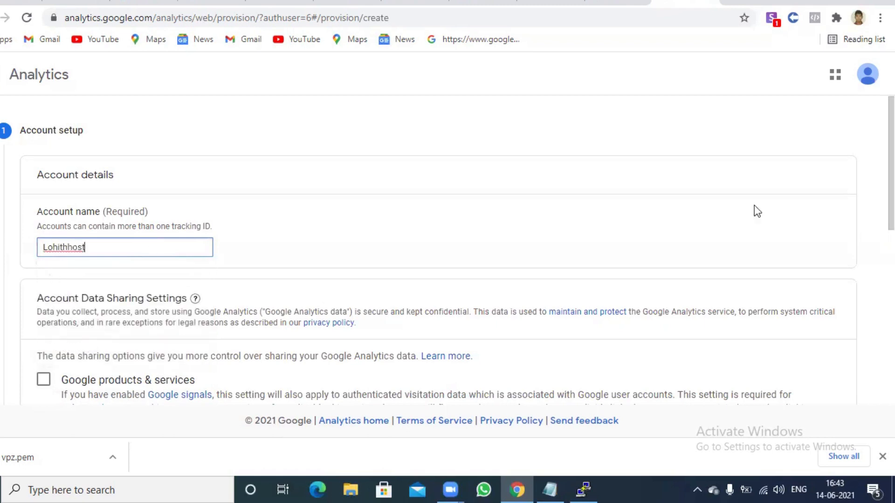
pyautogui.scroll(-2, 755, 210)
pyautogui.scroll(-3, 43, 172)
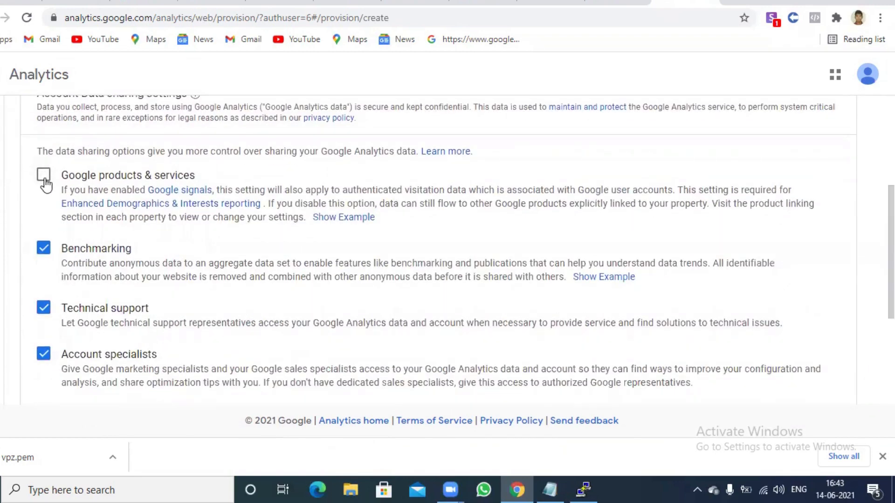
pyautogui.click(44, 176)
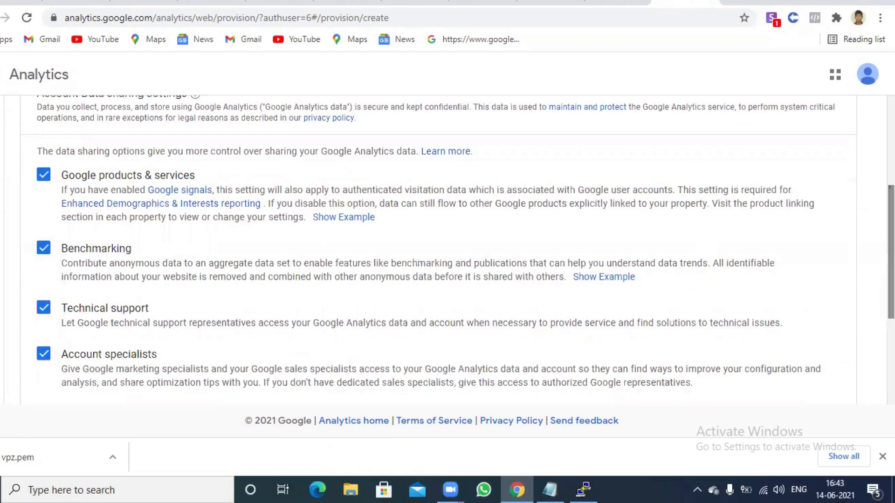
pyautogui.scroll(-3, 857, 342)
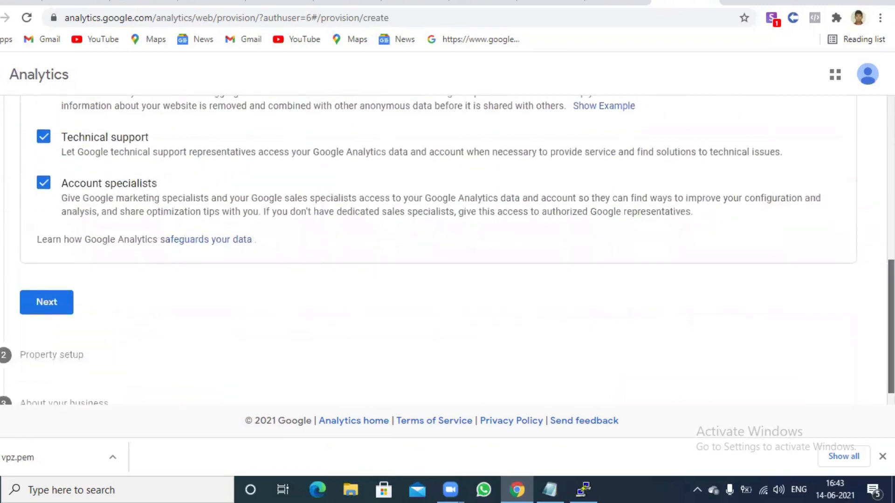
pyautogui.click(46, 306)
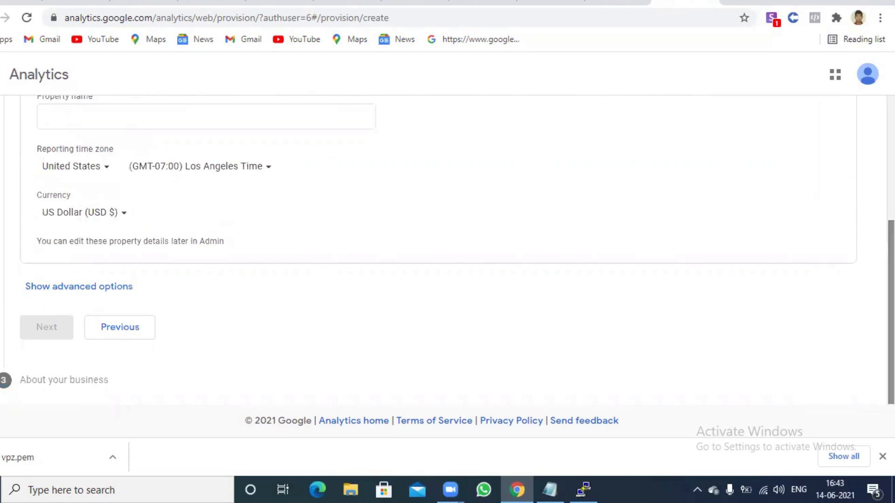
# Name the property 'lohithhost.xyz' and set India as the reporting country
pyautogui.scroll(2, 456, 251)
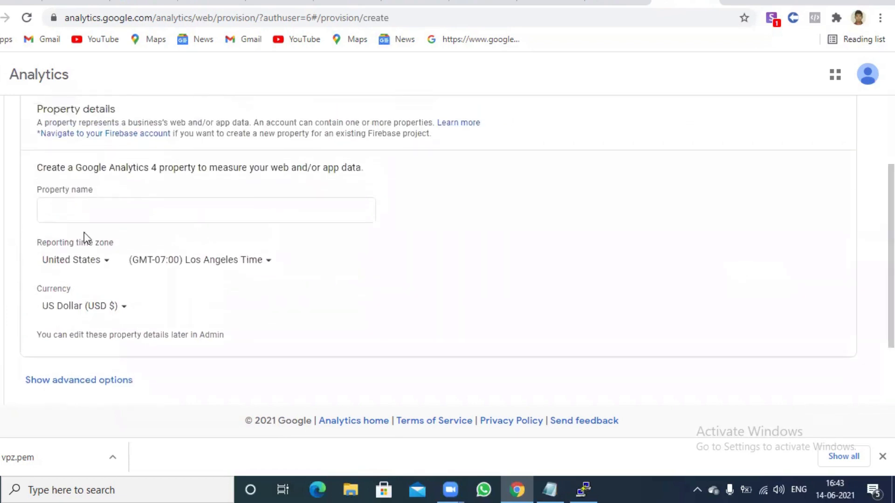
pyautogui.click(122, 214)
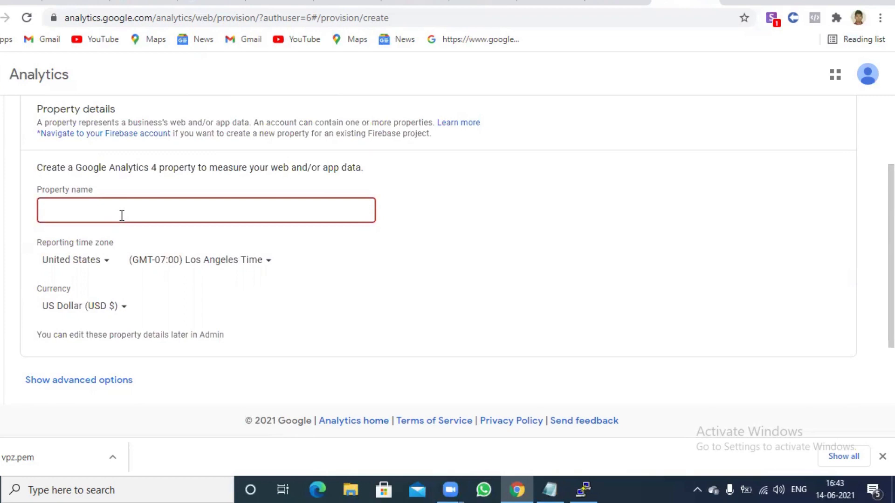
pyautogui.write('lohith')
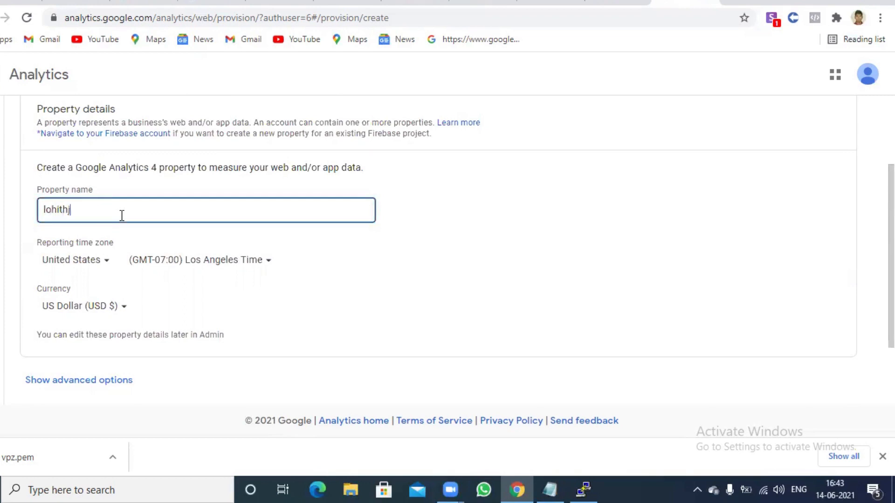
pyautogui.write('host.xyz')
pyautogui.click(99, 260)
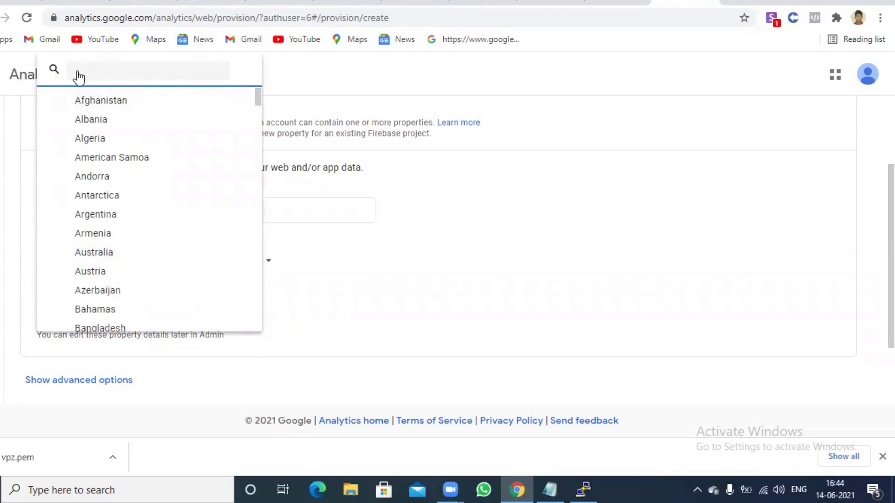
pyautogui.write('in')
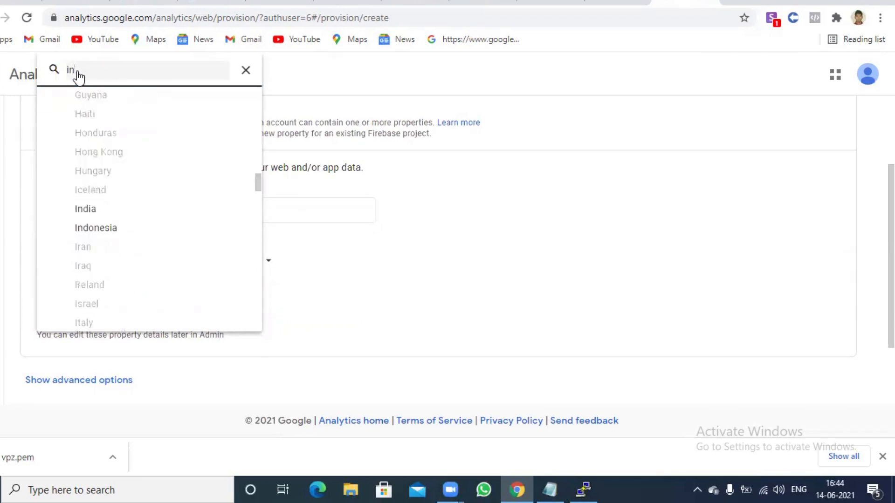
pyautogui.click(115, 213)
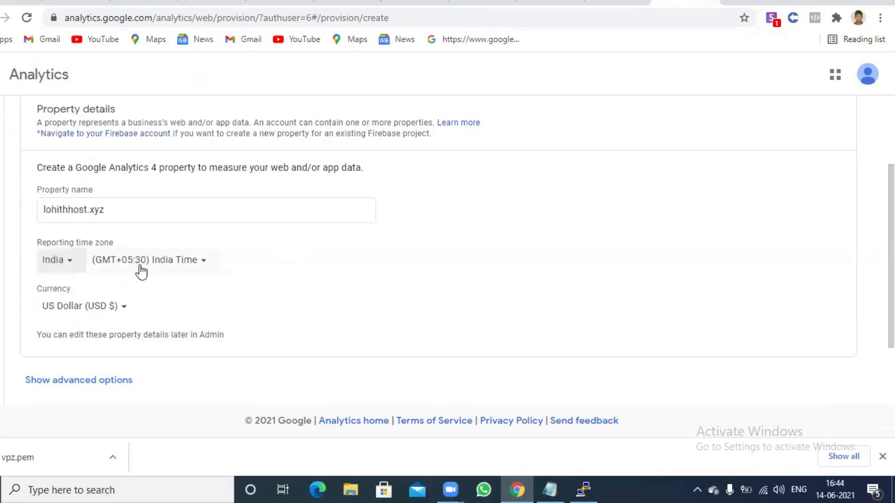
# Set the property currency to Indian Rupee (INR ₹)
pyautogui.click(100, 306)
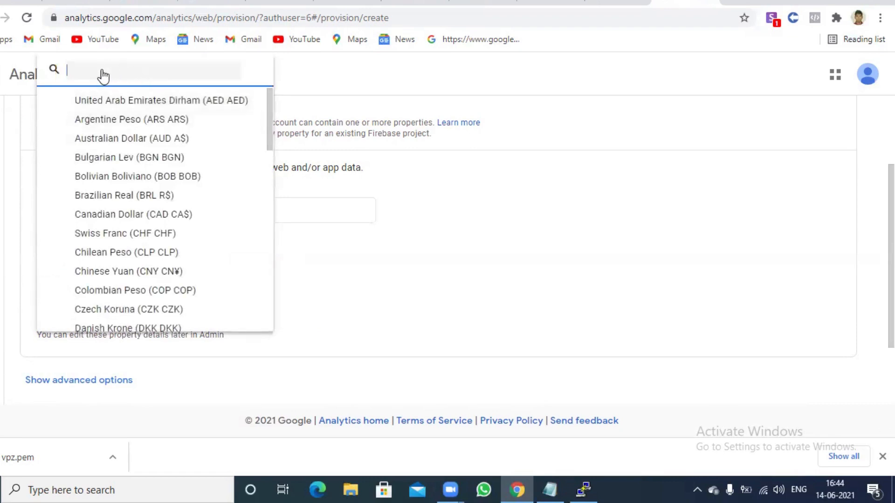
pyautogui.write('i')
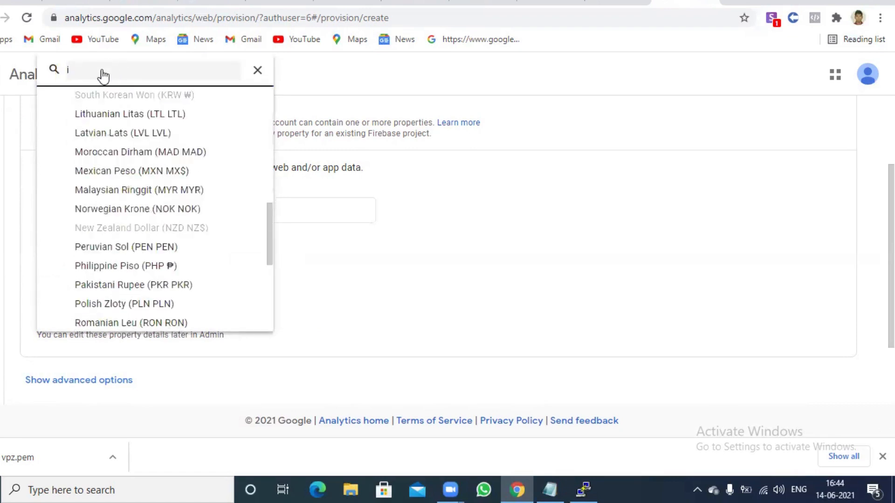
pyautogui.click(84, 73)
pyautogui.write('n')
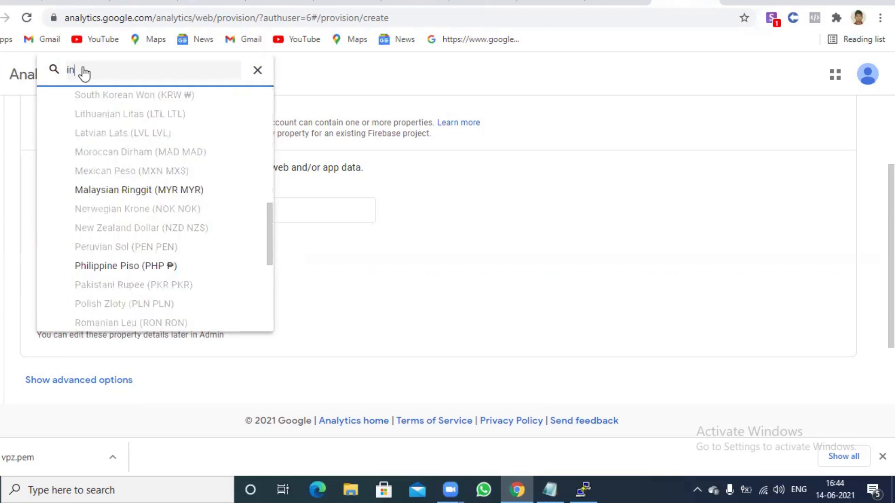
pyautogui.write('di')
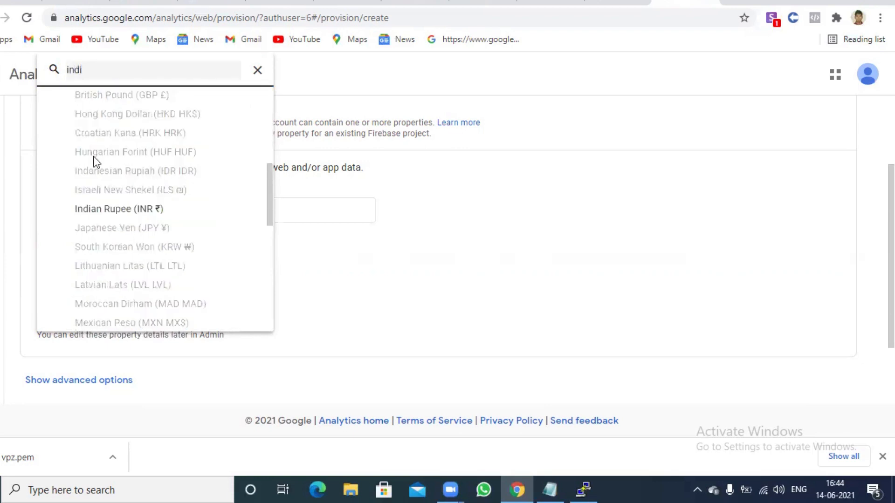
pyautogui.click(113, 209)
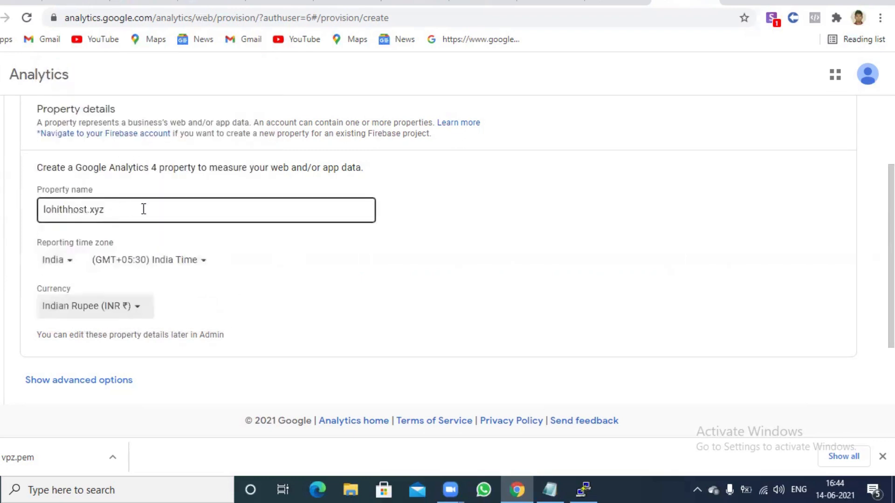
pyautogui.scroll(-2, 379, 226)
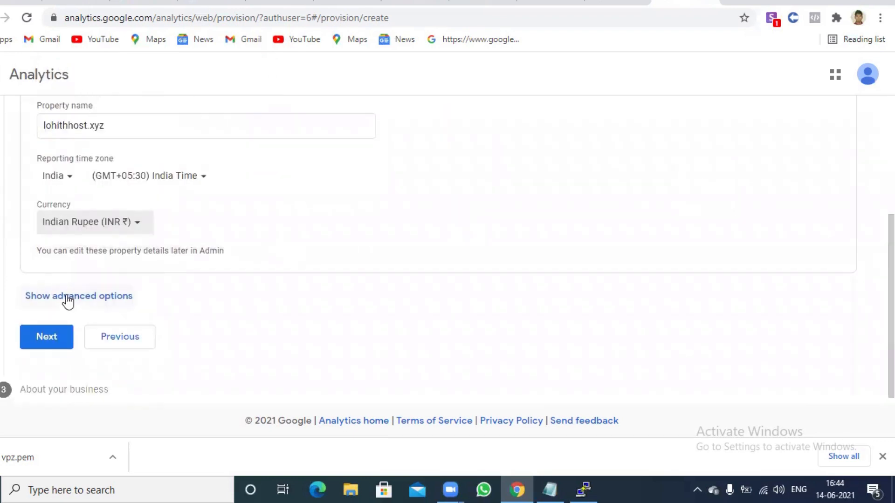
pyautogui.click(69, 301)
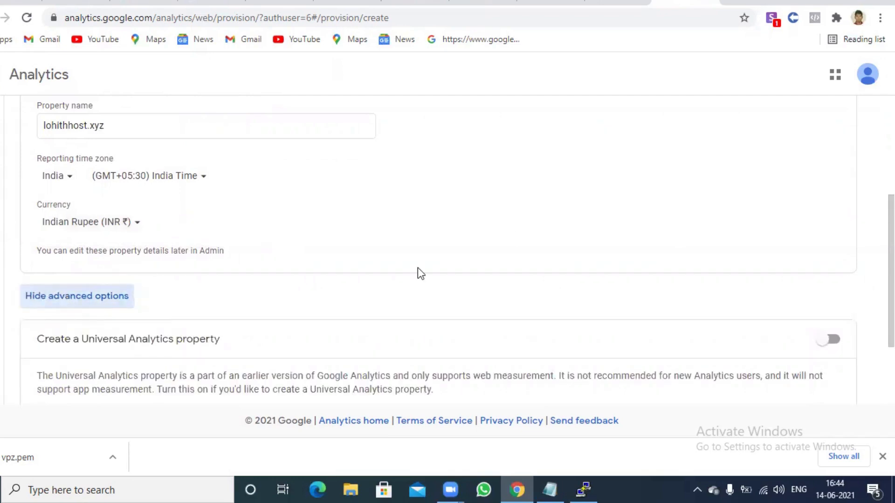
pyautogui.scroll(-2, 890, 270)
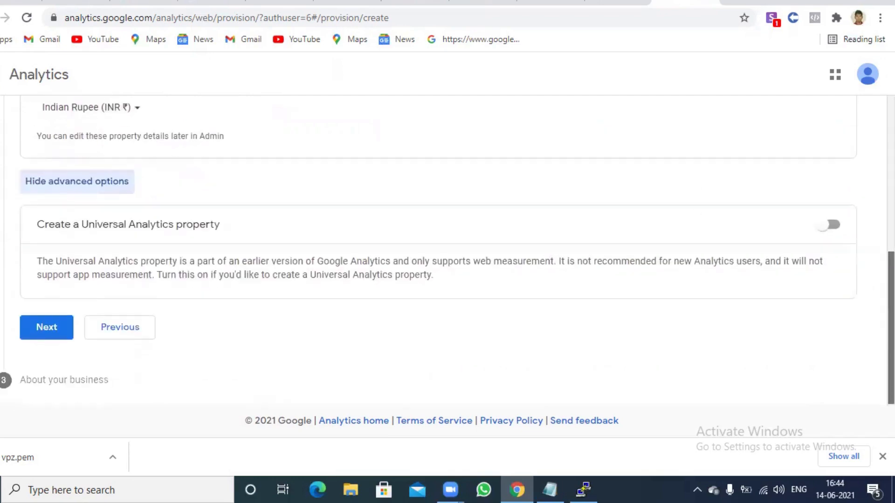
pyautogui.scroll(1, 438, 242)
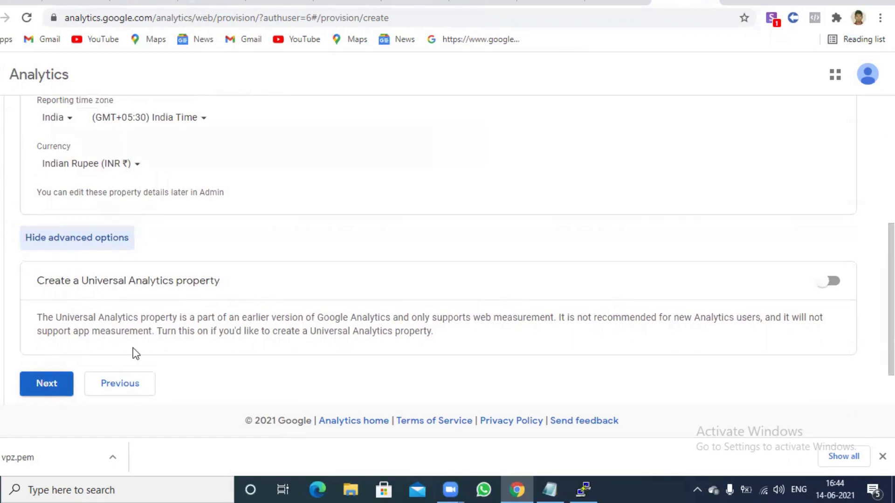
pyautogui.click(828, 282)
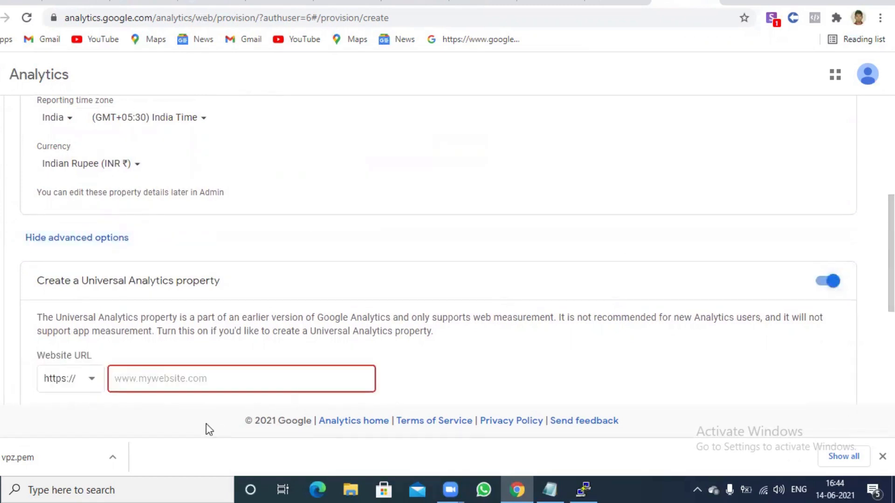
pyautogui.click(192, 381)
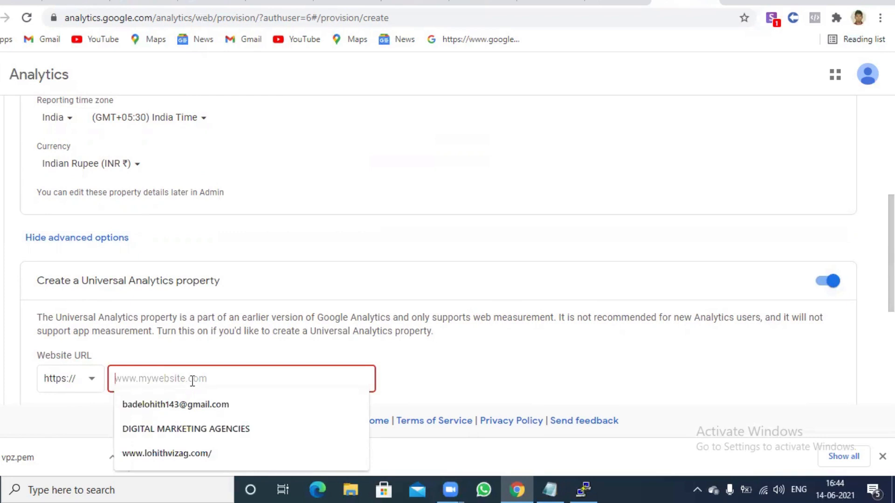
pyautogui.write('lohith')
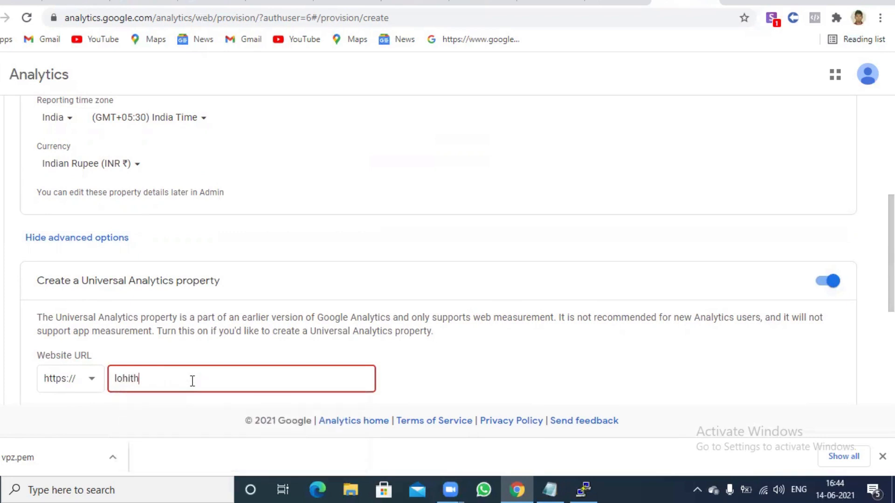
pyautogui.write('host.xyz')
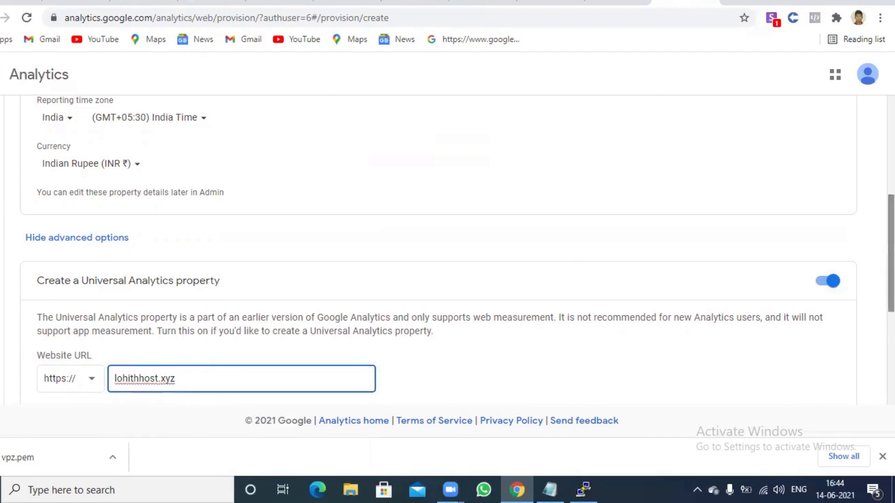
pyautogui.scroll(-4, 889, 254)
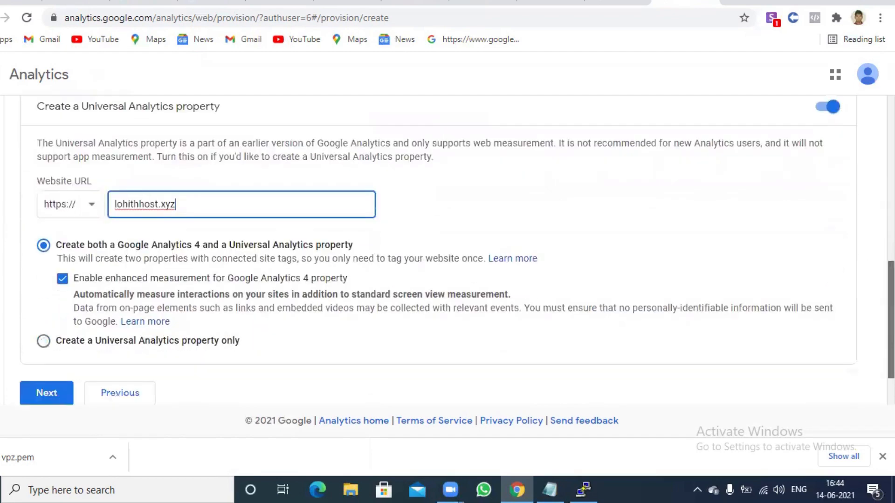
pyautogui.scroll(-1, 889, 317)
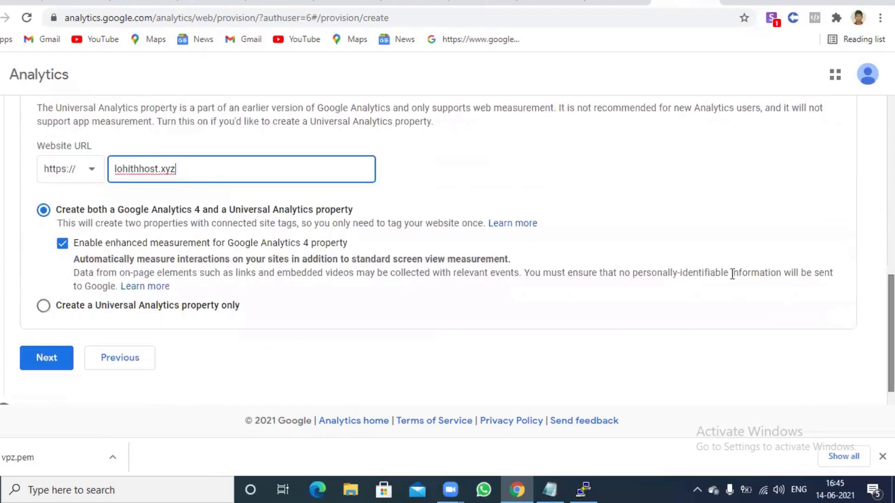
# On the business information step, tick all nine usage goals except Other
pyautogui.click(48, 358)
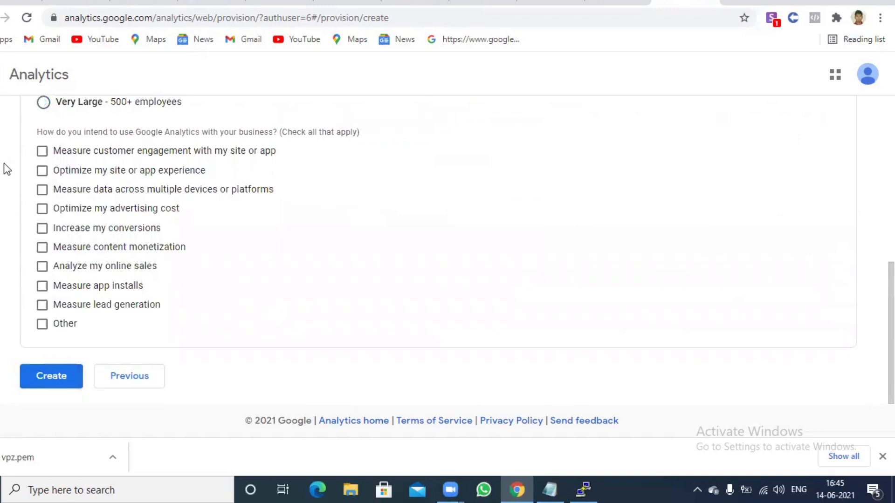
pyautogui.click(42, 152)
pyautogui.click(42, 171)
pyautogui.click(42, 189)
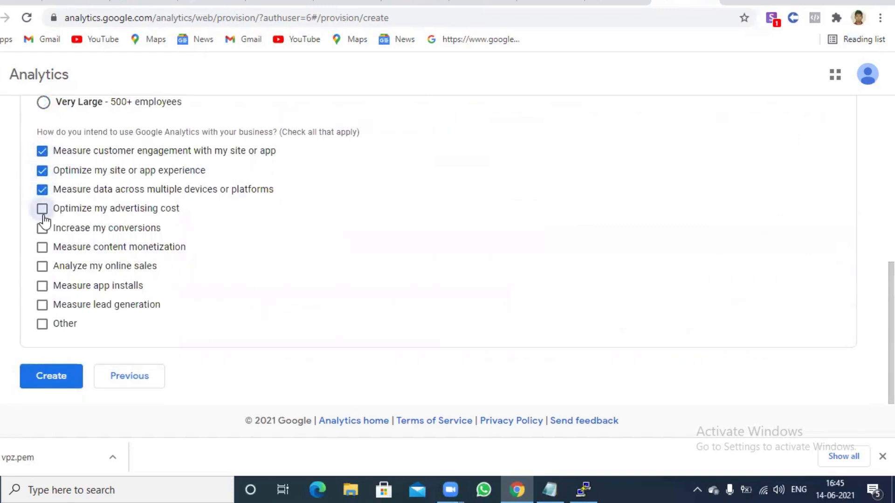
pyautogui.click(42, 208)
pyautogui.click(41, 228)
pyautogui.click(42, 247)
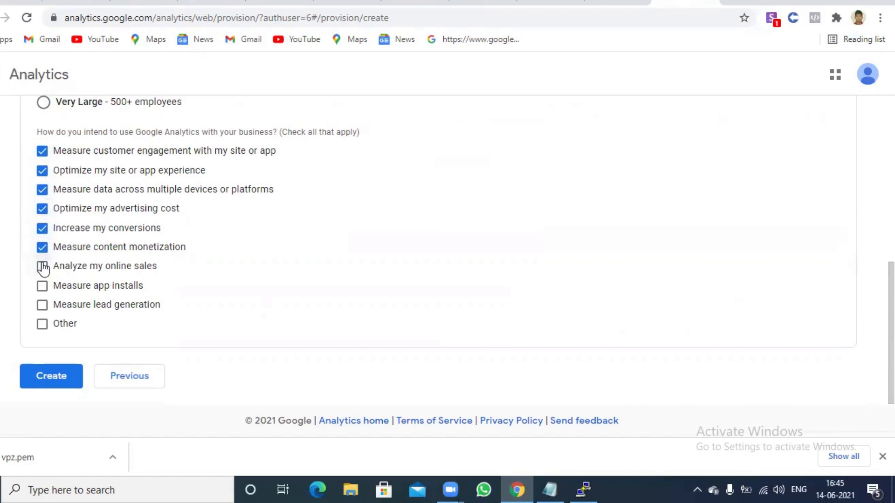
pyautogui.click(41, 267)
pyautogui.click(41, 286)
pyautogui.click(42, 306)
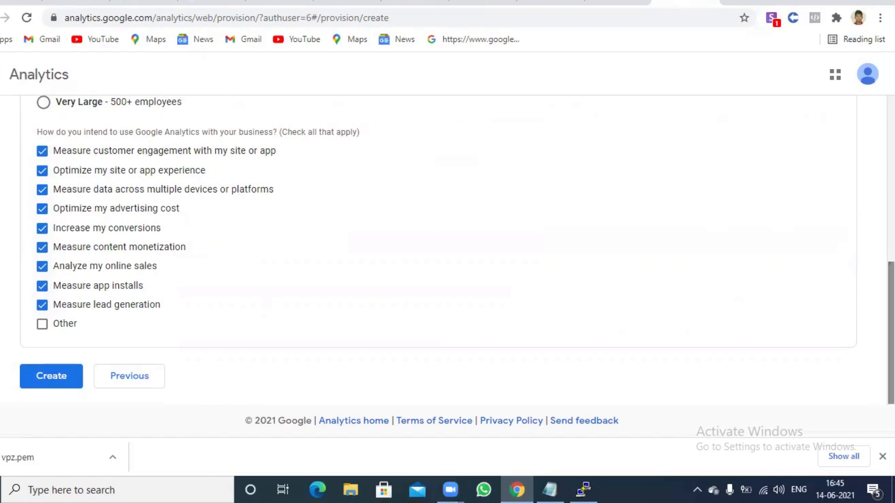
# Choose business size Very Large (500+ employees) and create the account
pyautogui.scroll(5, 477, 212)
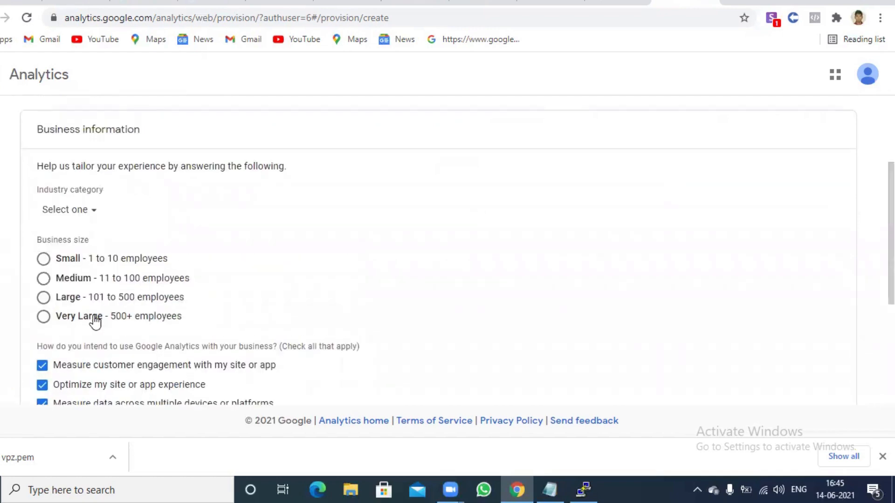
pyautogui.click(95, 321)
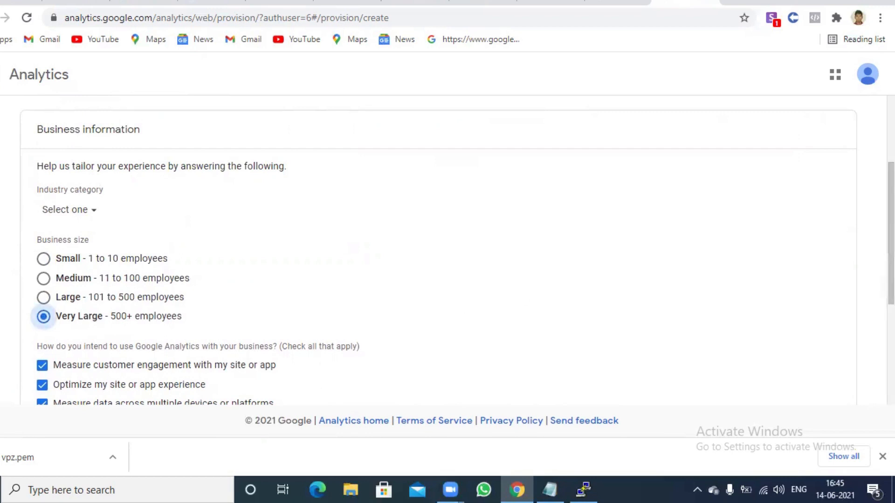
pyautogui.scroll(-5, 457, 250)
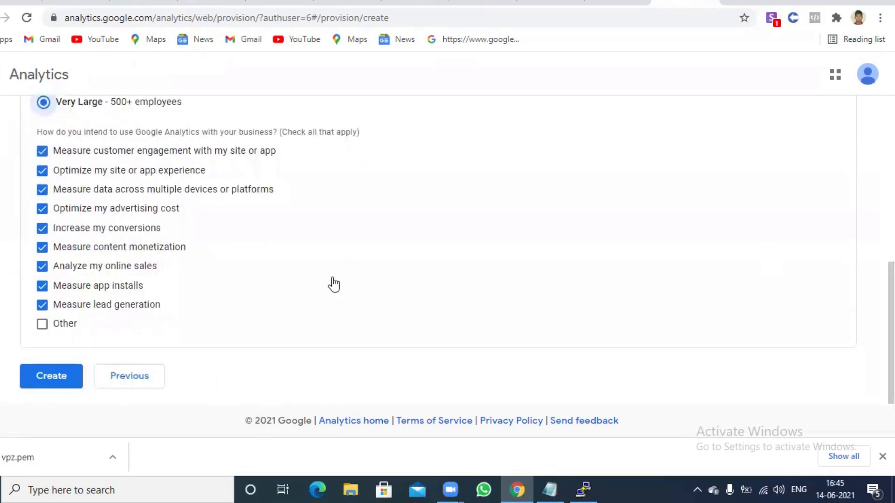
pyautogui.click(40, 376)
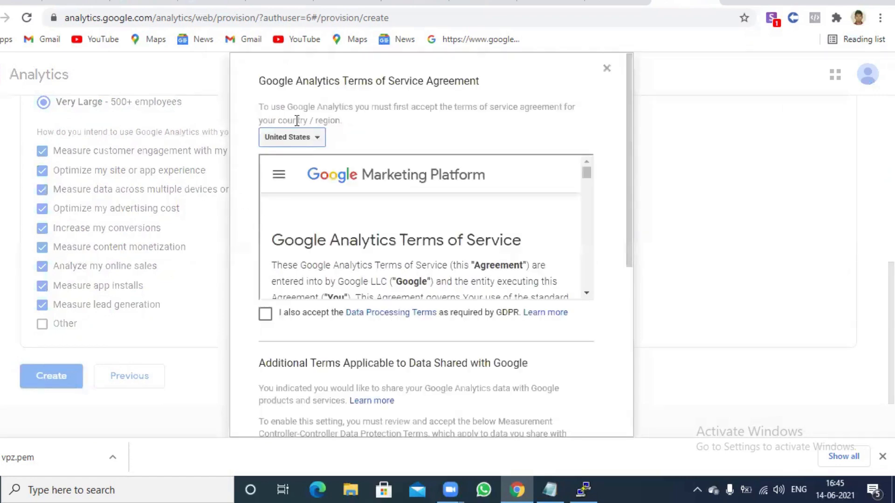
# Select India and accept the GDPR Data Processing and controller-controller data protection terms
pyautogui.click(308, 139)
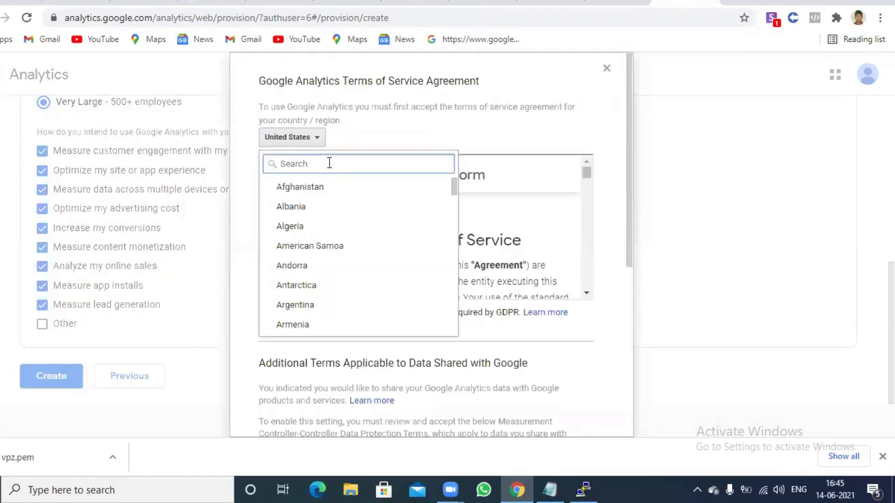
pyautogui.write('indi')
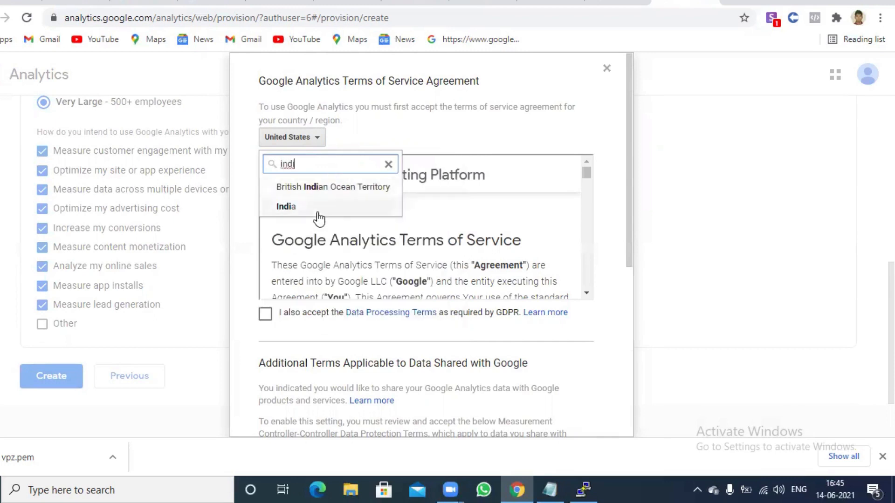
pyautogui.click(315, 208)
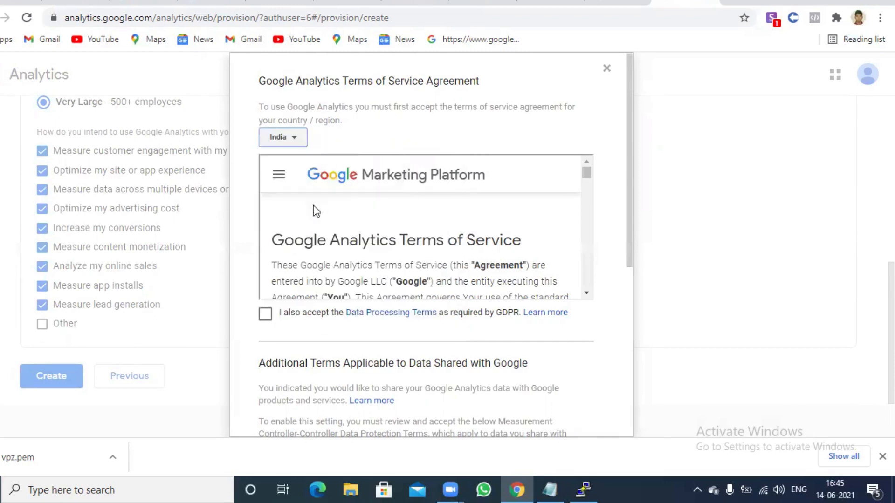
pyautogui.click(265, 314)
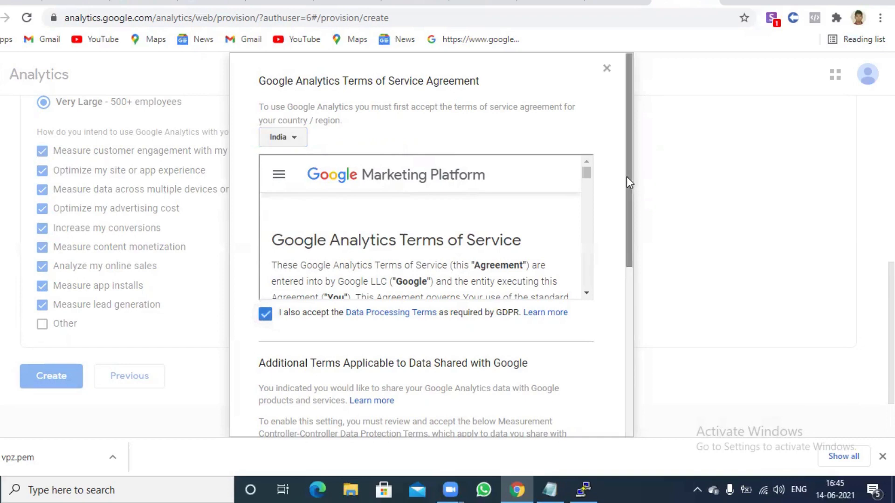
pyautogui.moveTo(628, 192); pyautogui.dragTo(669, 371)
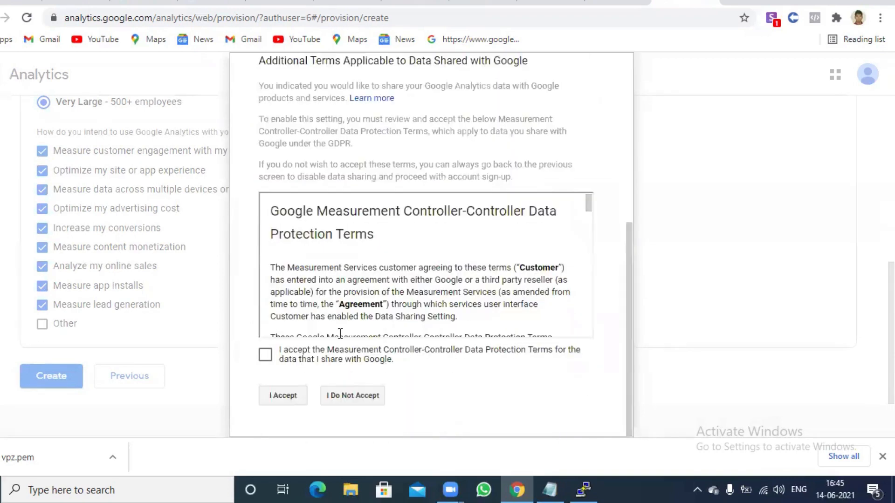
pyautogui.click(264, 355)
pyautogui.click(282, 395)
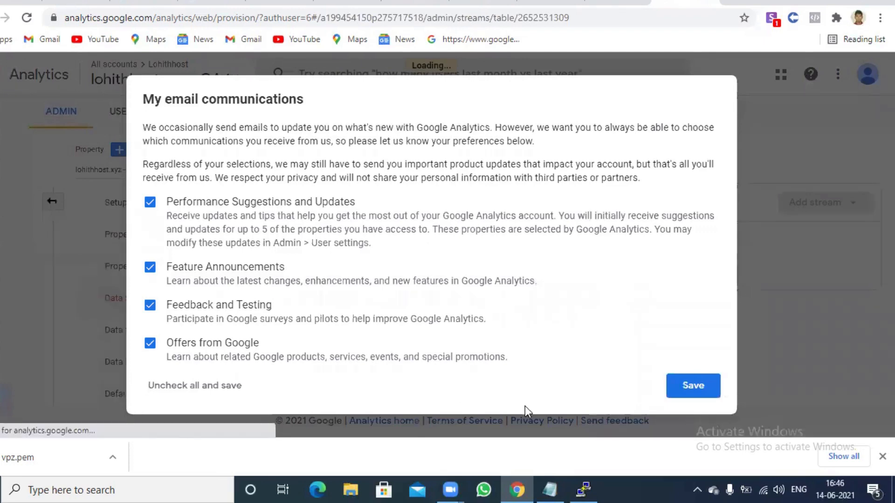
# Close the web stream details panel and save the email preferences with all four options ticked
pyautogui.click(694, 385)
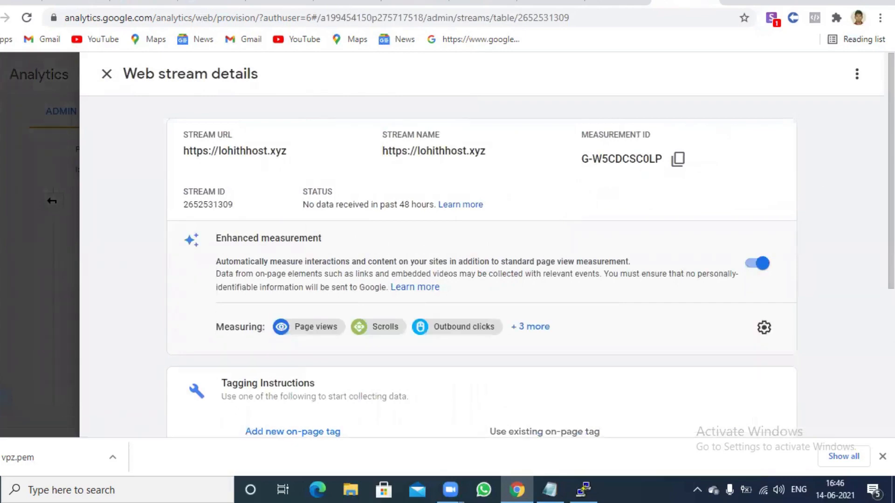
pyautogui.scroll(-2, 480, 245)
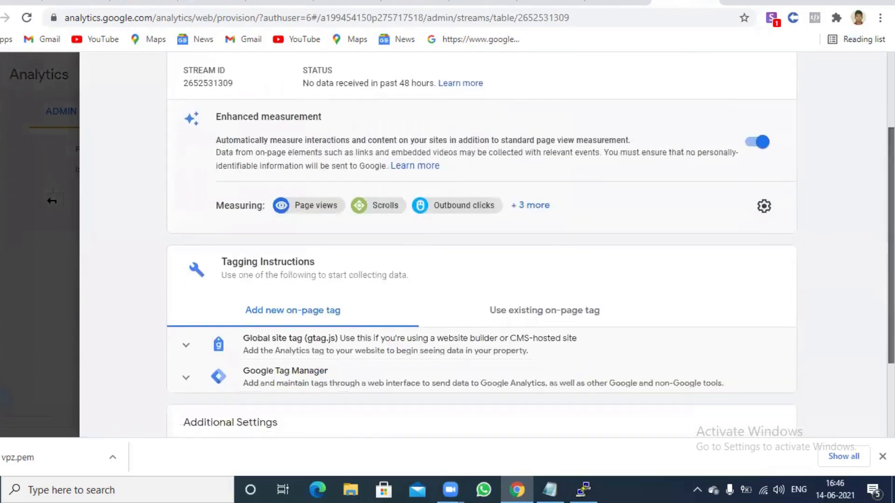
pyautogui.scroll(-2, 480, 245)
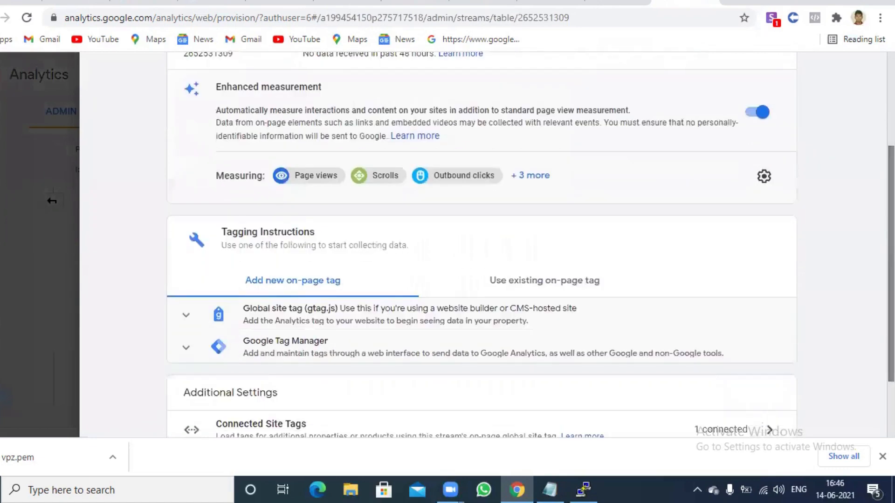
pyautogui.scroll(4, 480, 245)
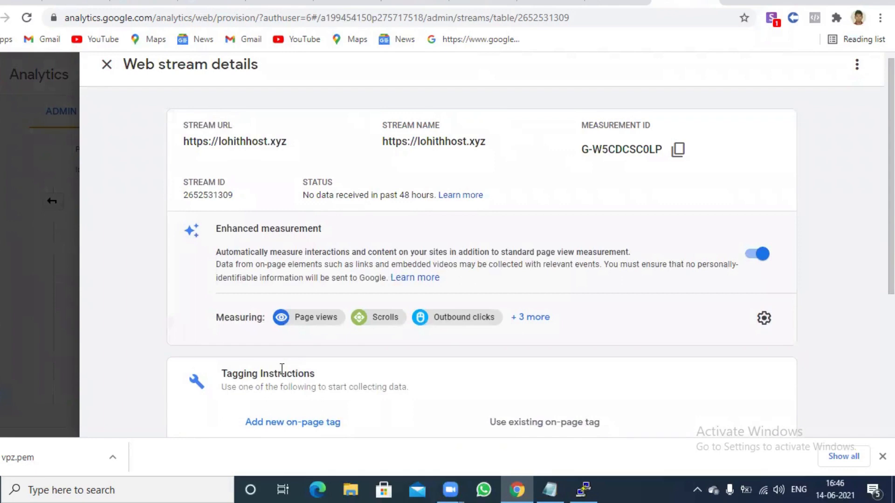
pyautogui.moveTo(891, 116)
pyautogui.mouseDown()
pyautogui.moveTo(891, 151)
pyautogui.moveTo(891, 104)
pyautogui.mouseUp()
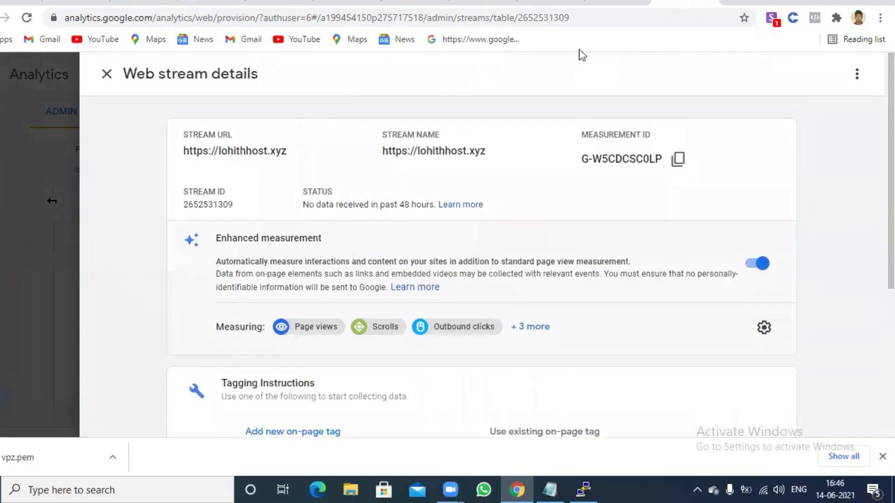
pyautogui.click(106, 75)
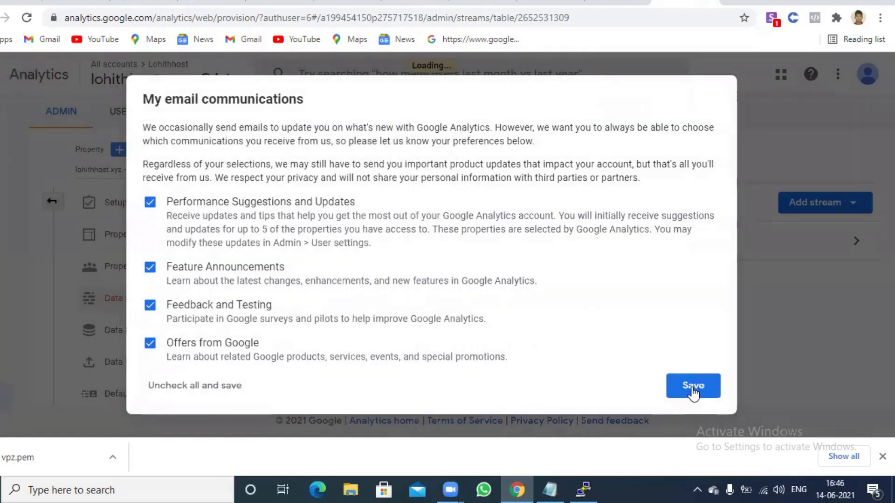
pyautogui.click(693, 387)
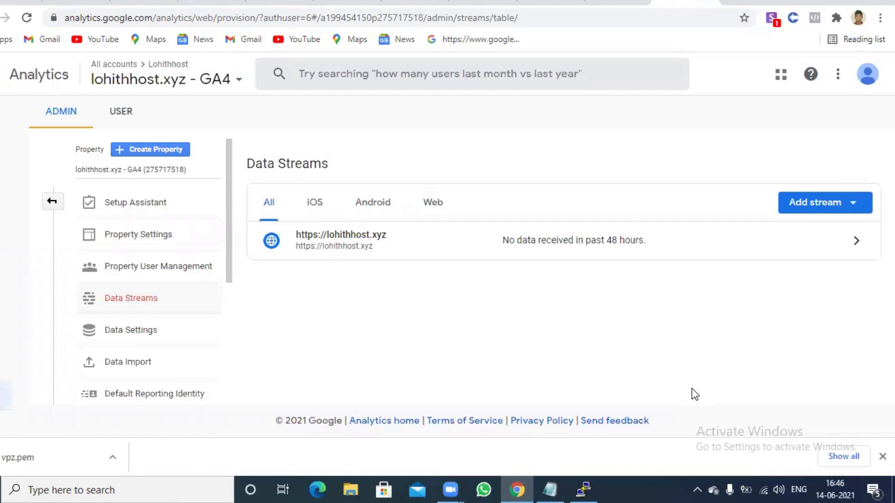
# Cancel adding a second web stream and open the existing lohithhost.xyz stream details
pyautogui.click(822, 209)
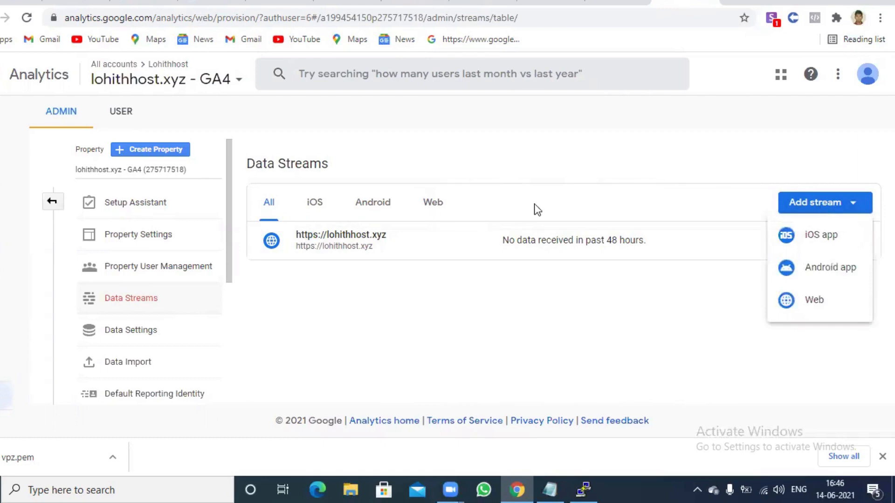
pyautogui.click(816, 299)
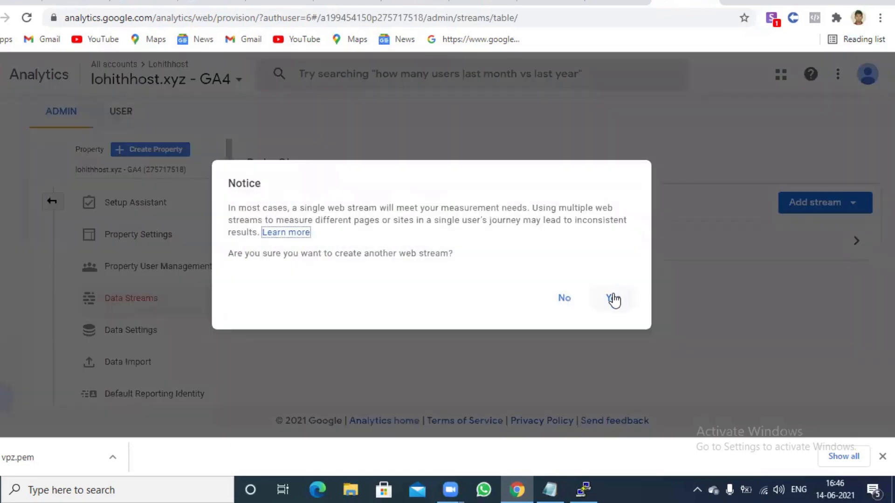
pyautogui.click(612, 297)
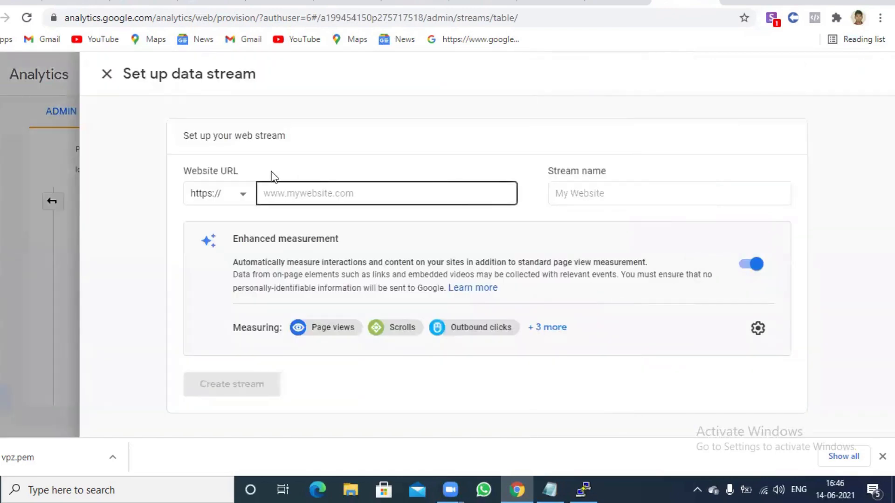
pyautogui.click(107, 75)
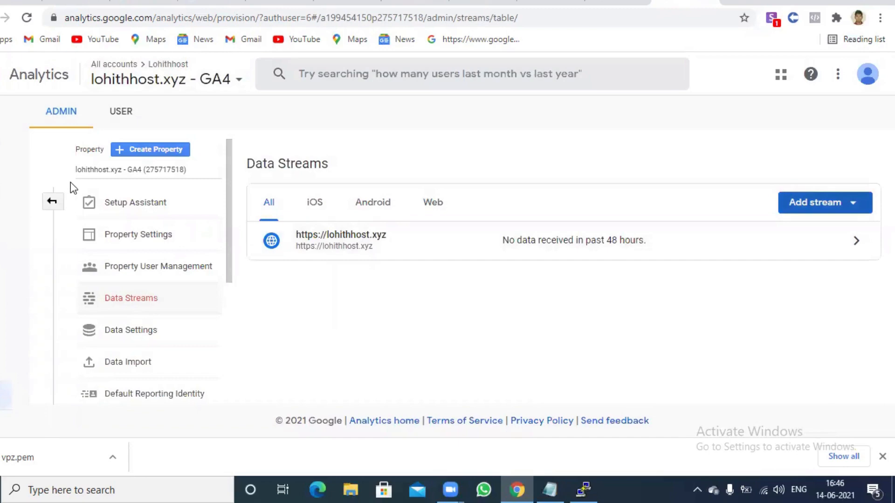
pyautogui.click(363, 239)
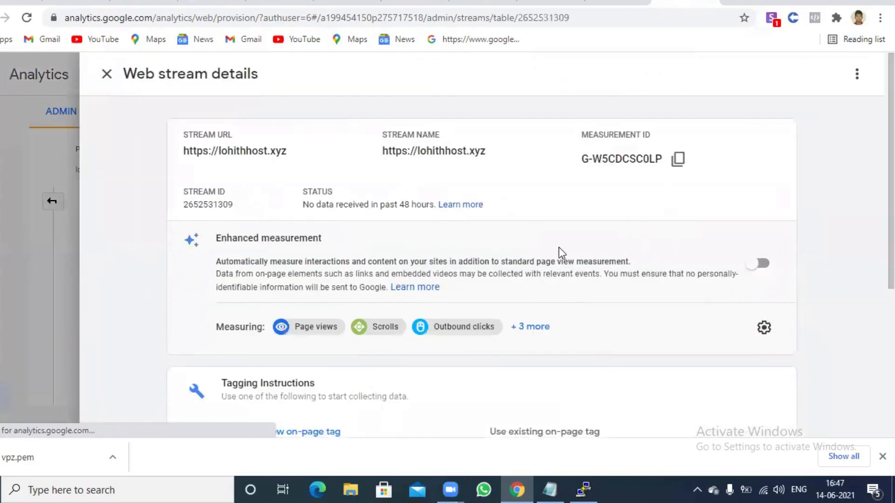
# Expand the Global site tag (gtag.js) section and copy its entire code snippet
pyautogui.scroll(-3, 561, 254)
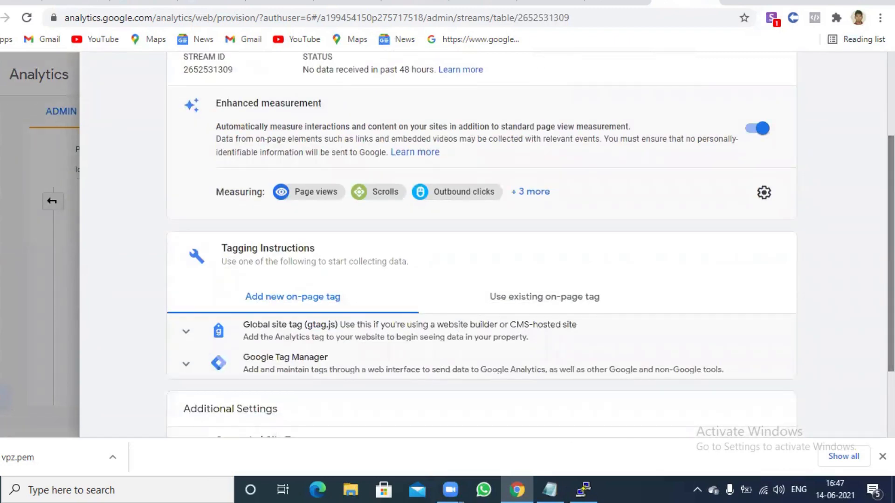
pyautogui.click(499, 334)
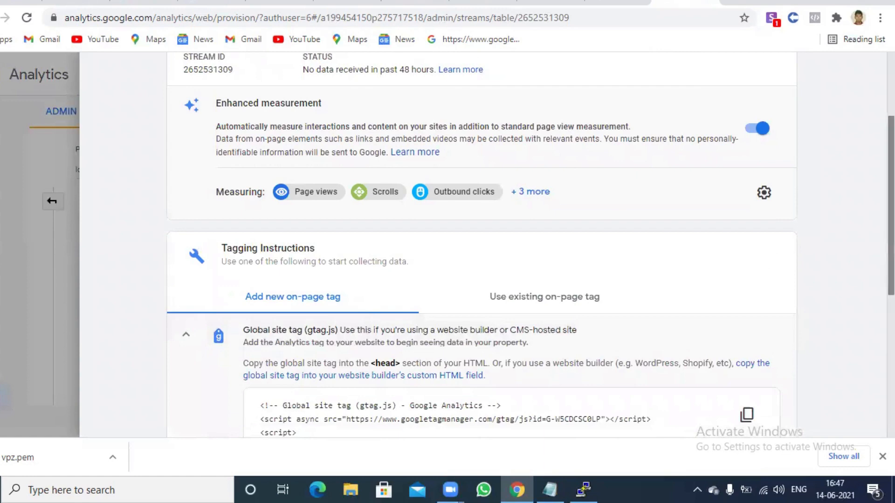
pyautogui.scroll(-3, 530, 243)
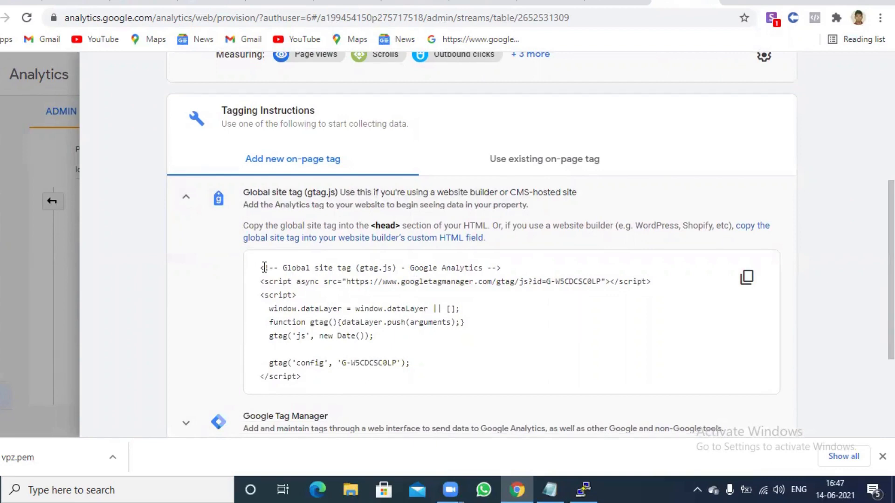
pyautogui.moveTo(262, 267); pyautogui.dragTo(350, 375)
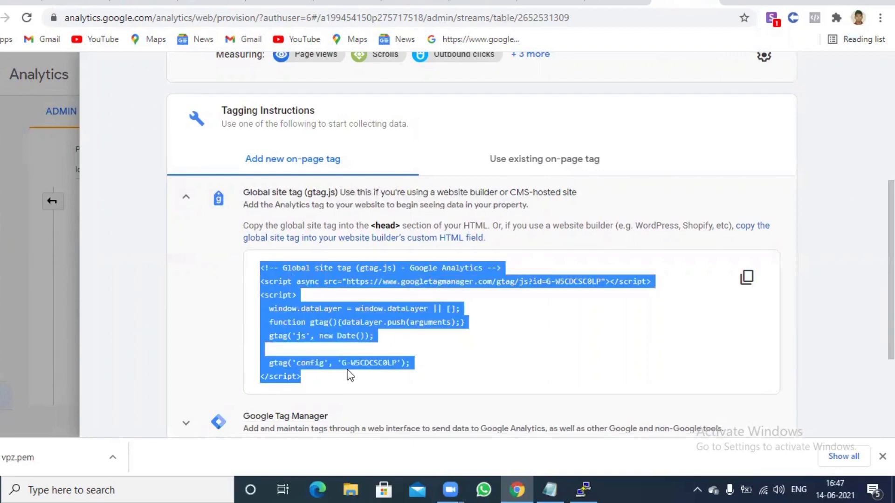
pyautogui.rightClick(331, 328)
pyautogui.click(345, 337)
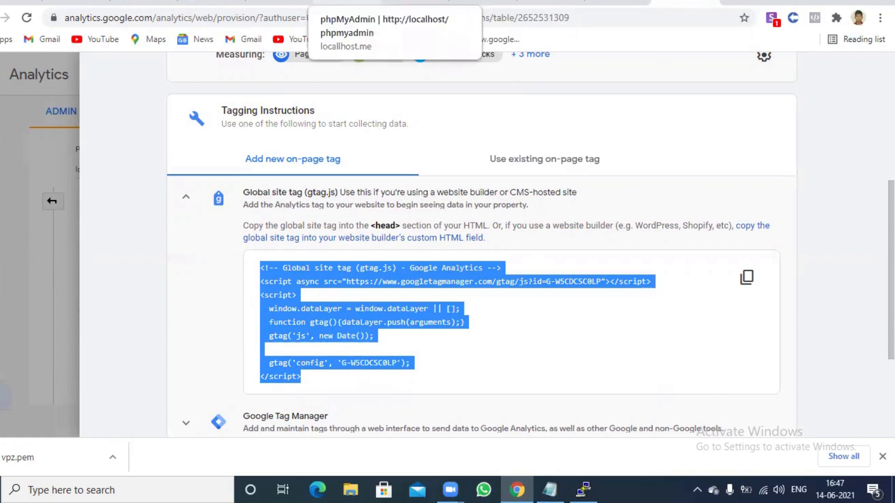
# In the WordPress admin tab, open Appearance > Theme Editor
pyautogui.click(210, 7)
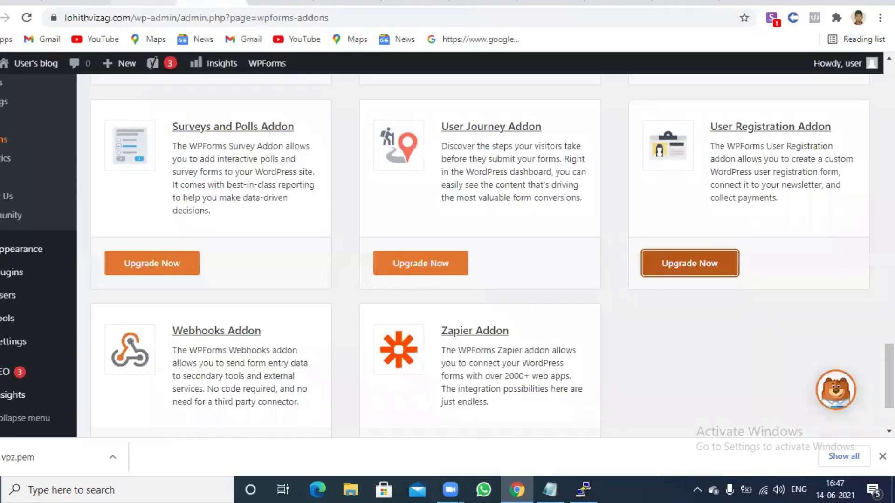
pyautogui.click(143, 7)
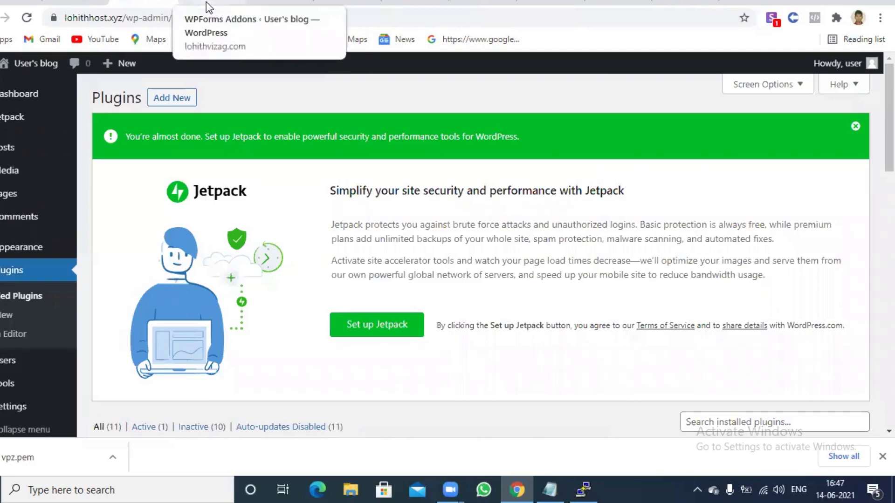
pyautogui.moveTo(34, 248)
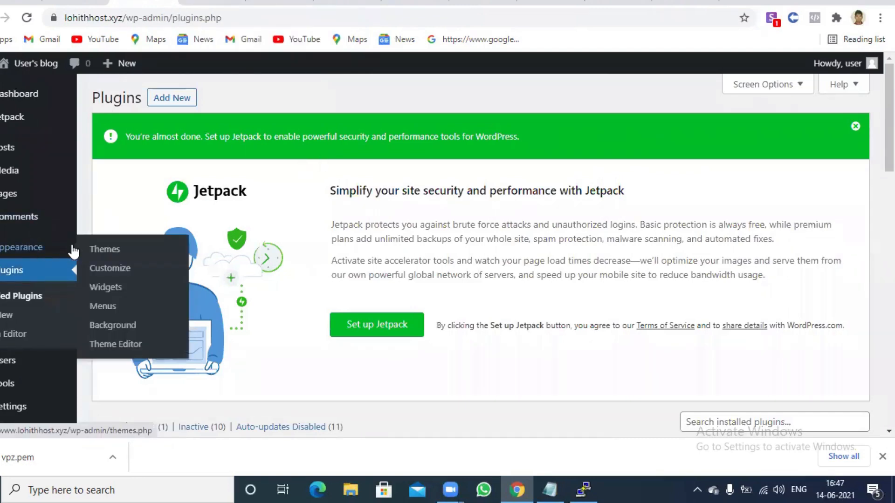
pyautogui.click(115, 345)
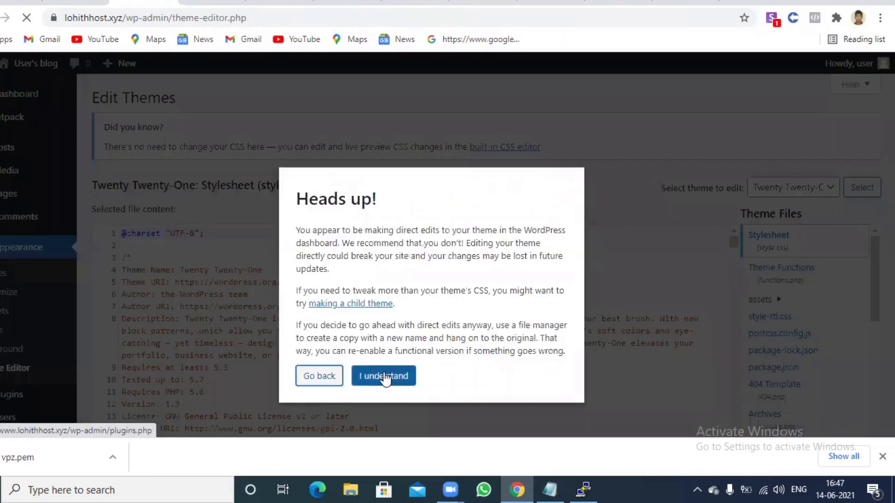
# Accept the Heads up warning and open the Twenty Twenty-One Theme Header (header.php)
pyautogui.click(384, 376)
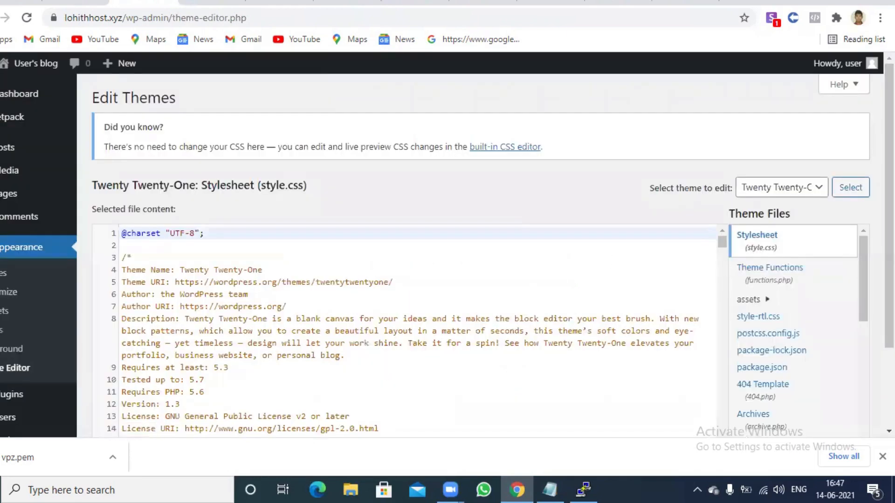
pyautogui.scroll(-2, 385, 372)
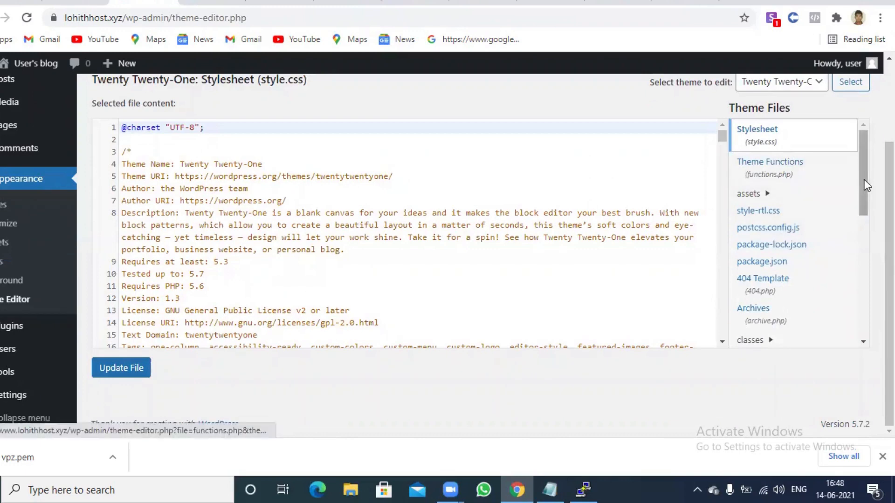
pyautogui.moveTo(864, 183); pyautogui.dragTo(865, 259)
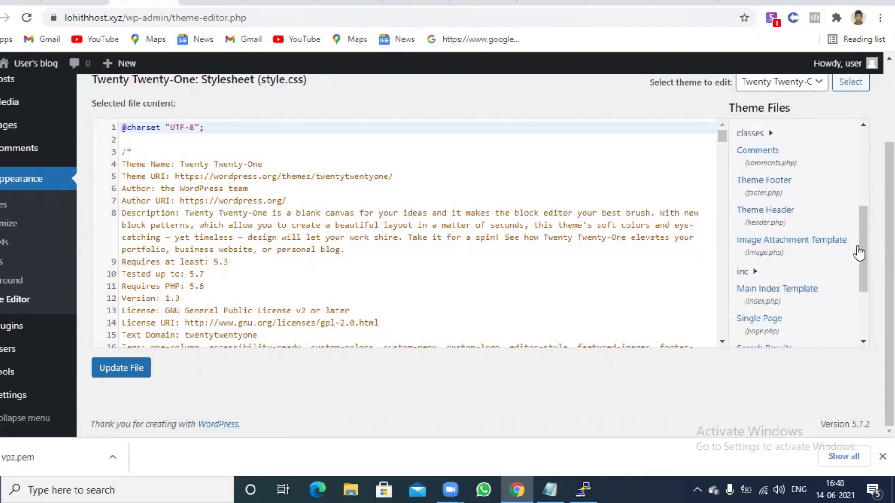
pyautogui.moveTo(864, 253); pyautogui.dragTo(867, 269)
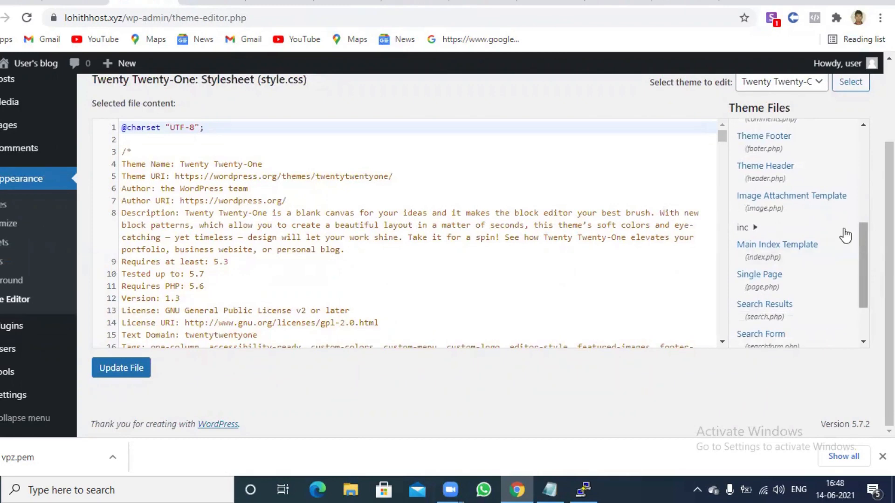
pyautogui.click(783, 167)
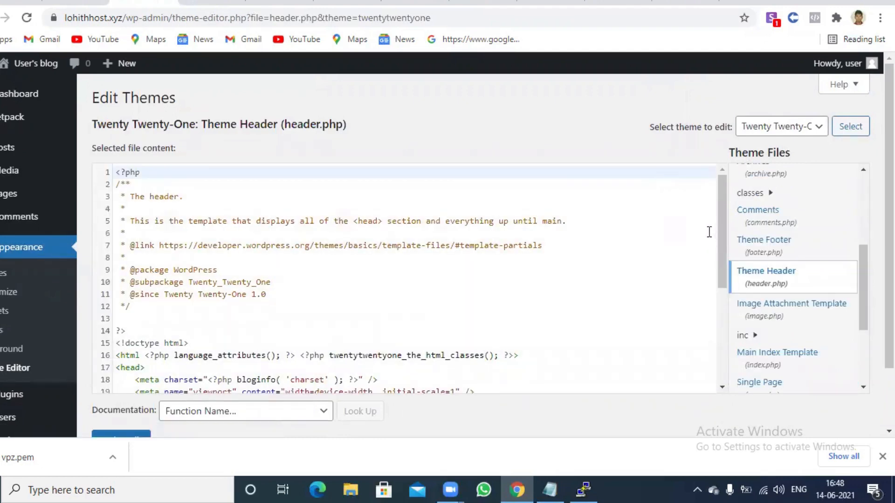
# Paste the gtag.js snippet on a new line below <head> in header.php, removing its indentation
pyautogui.moveTo(719, 227); pyautogui.dragTo(731, 279)
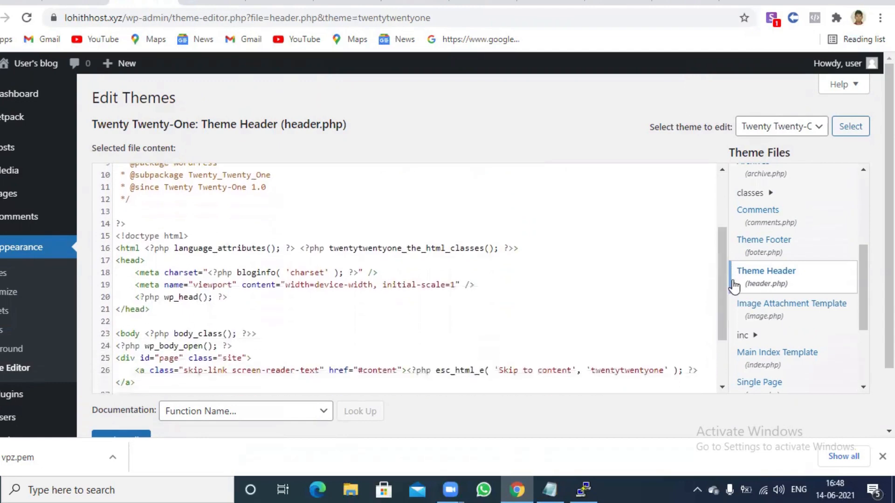
pyautogui.click(153, 260)
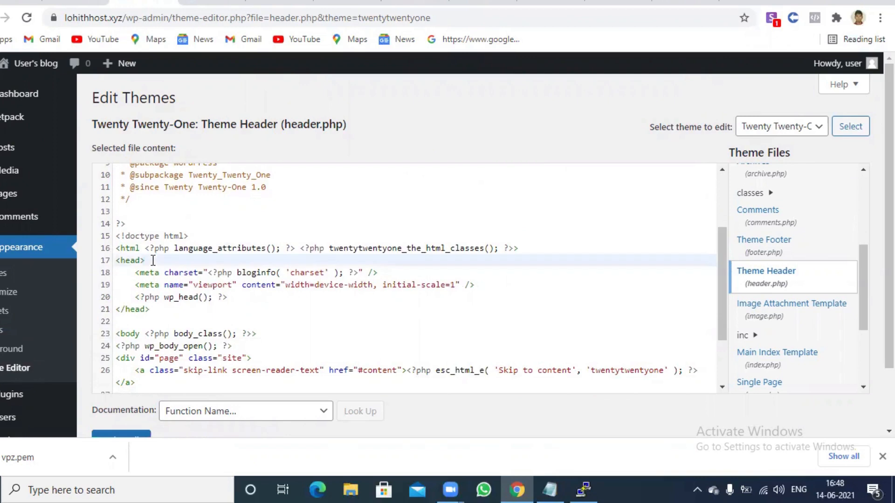
pyautogui.press('Return')
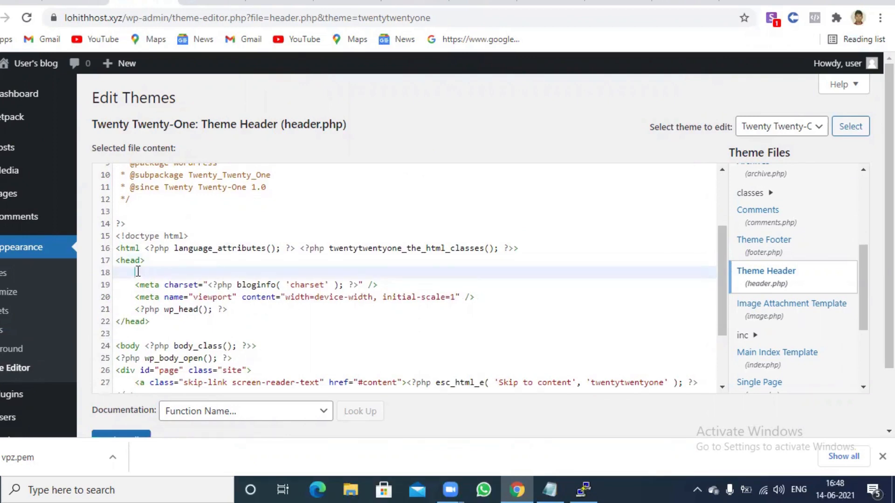
pyautogui.rightClick(138, 272)
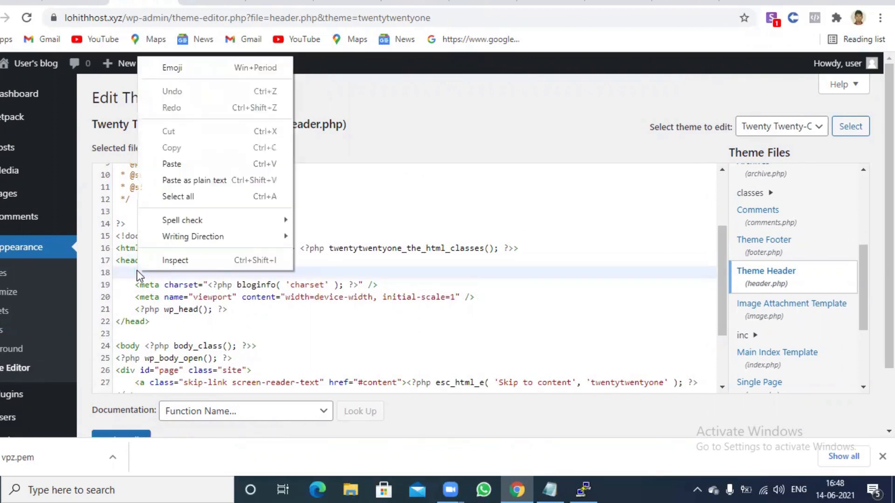
pyautogui.click(192, 162)
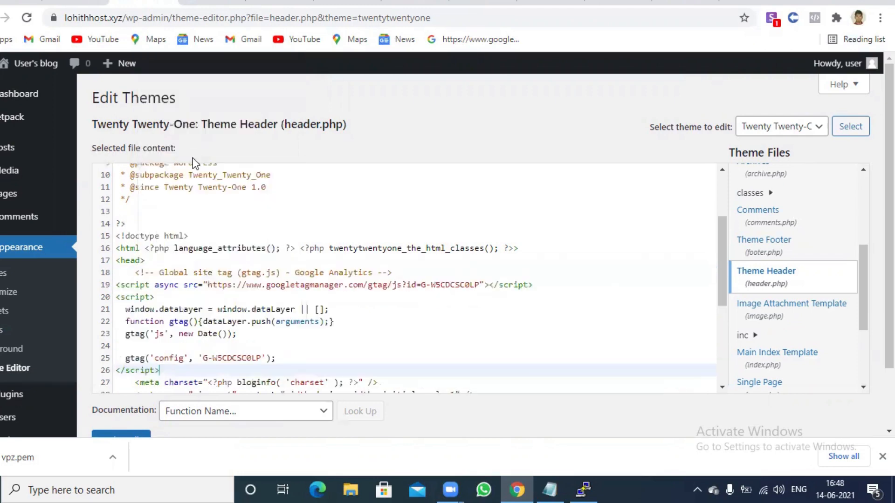
pyautogui.click(135, 272)
pyautogui.press('BackSpace')
pyautogui.press('BackSpace')
pyautogui.press('BackSpace')
pyautogui.press('BackSpace')
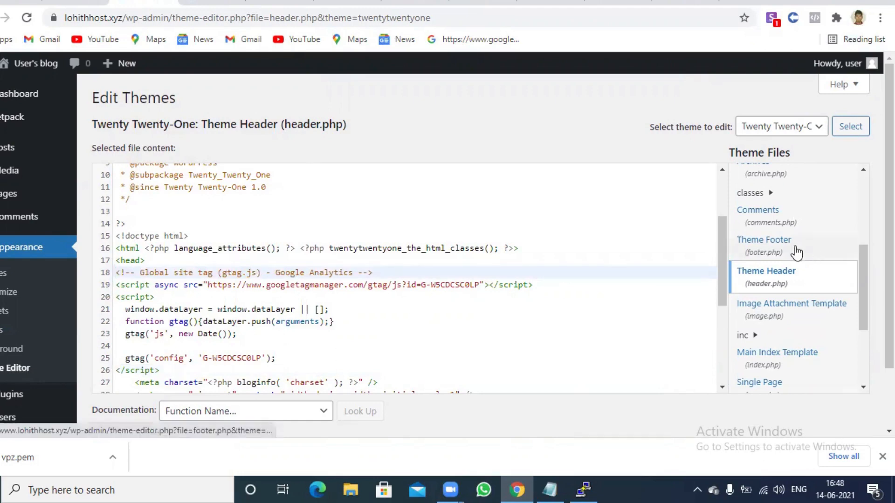
# Save header.php with Update File and go back to the Google Analytics tab
pyautogui.scroll(-2, 888, 280)
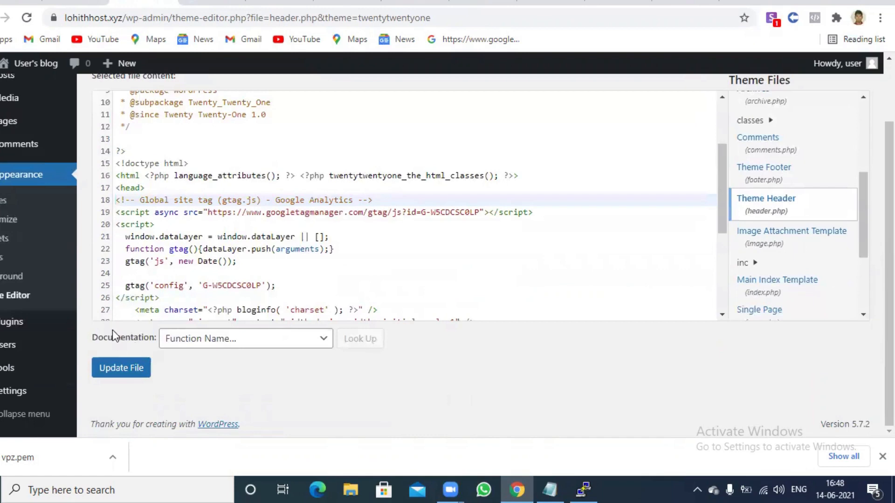
pyautogui.click(120, 369)
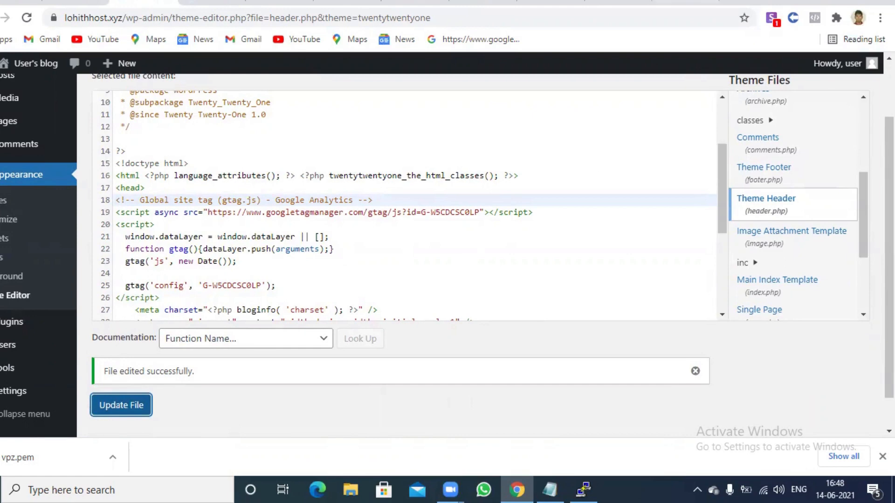
pyautogui.click(685, 2)
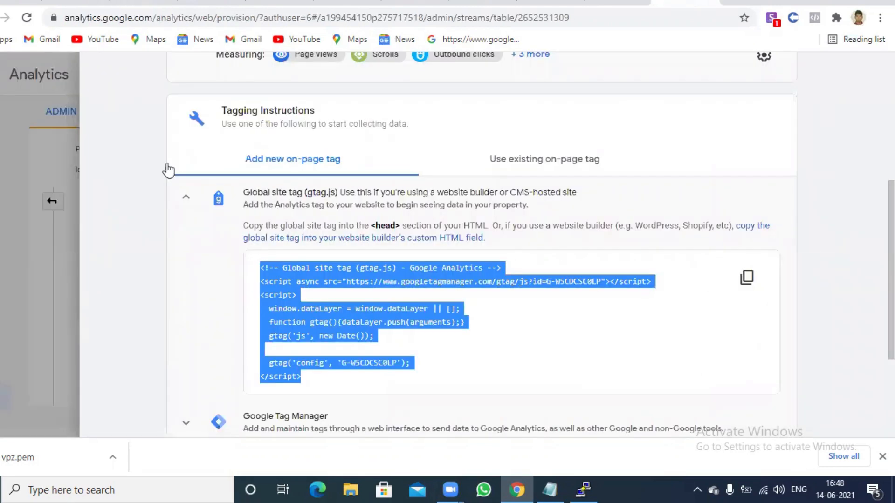
# Close the lohithhost.xyz stream details panel to get back to the Data Streams list
pyautogui.click(41, 158)
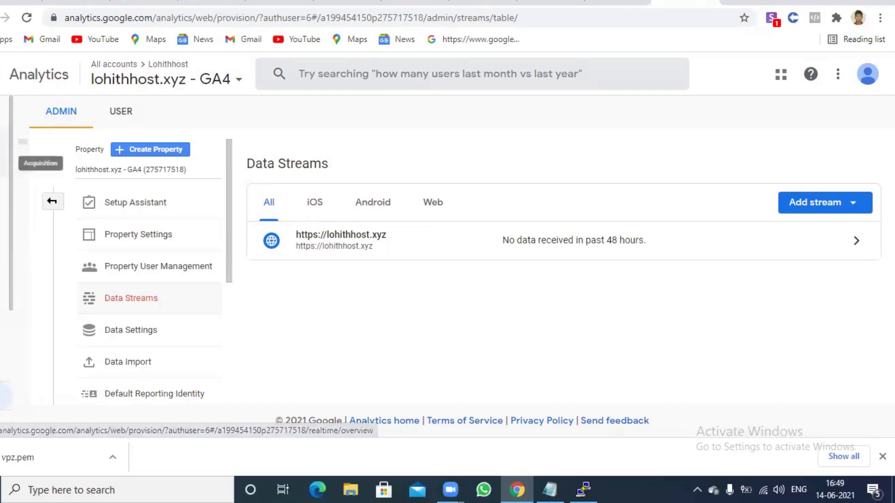
# Run the Admin guided tour through Data Settings, Default Reporting Identity, Product Linking and User Management
pyautogui.click(5, 396)
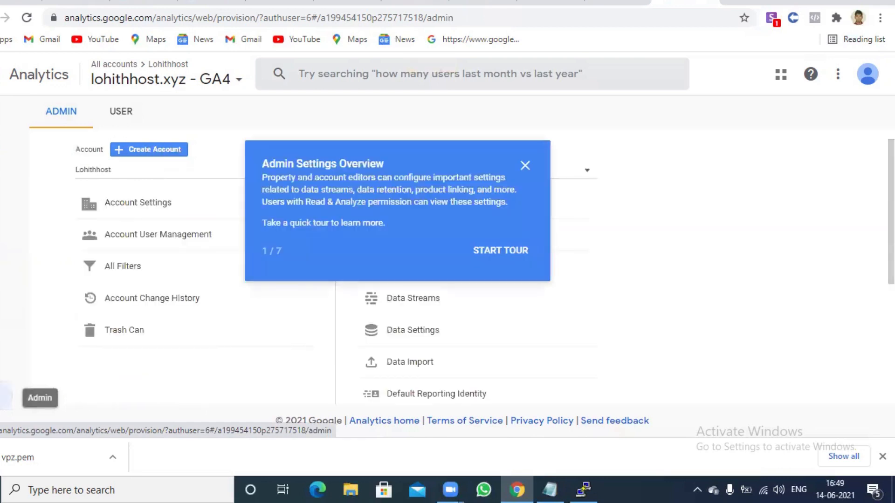
pyautogui.click(502, 257)
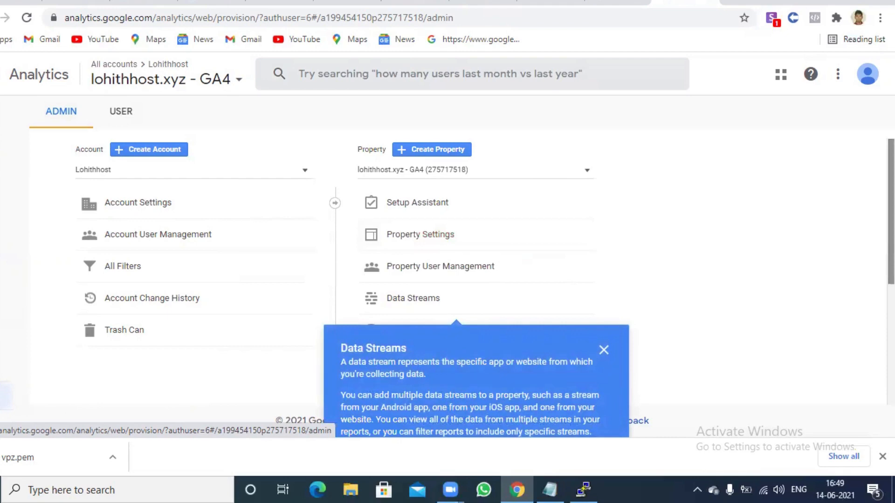
pyautogui.scroll(-3, 890, 209)
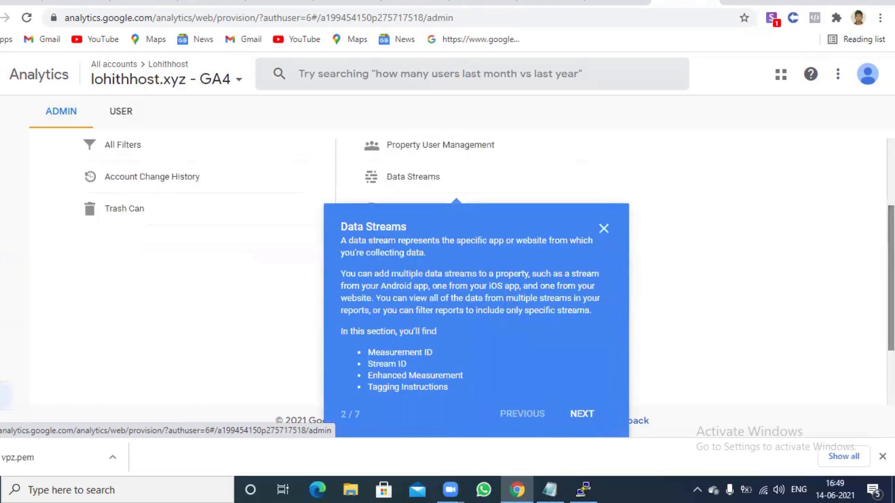
pyautogui.click(580, 414)
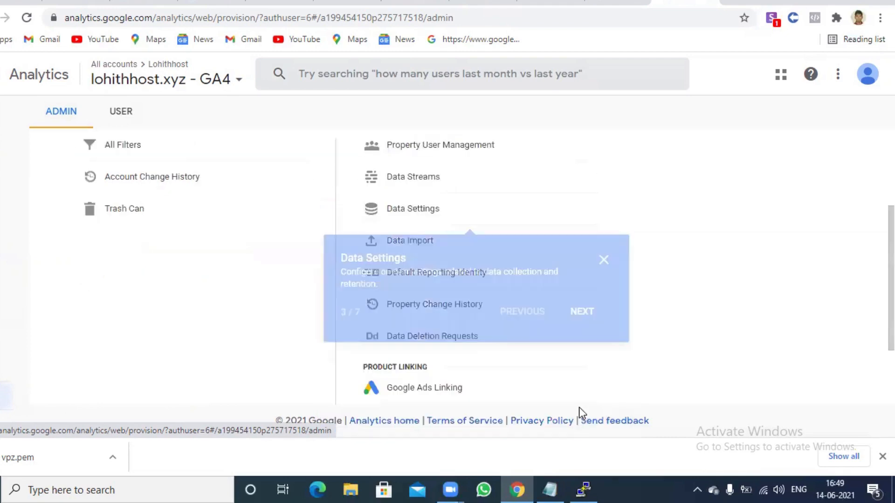
pyautogui.click(589, 315)
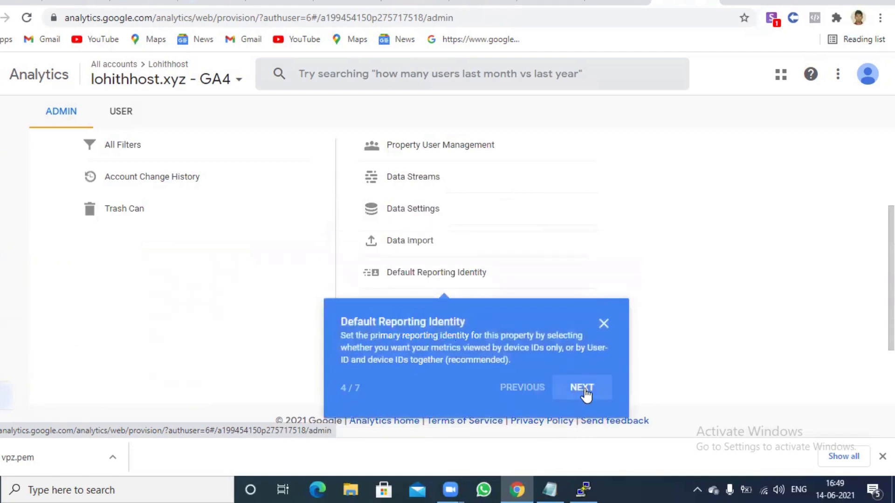
pyautogui.click(581, 388)
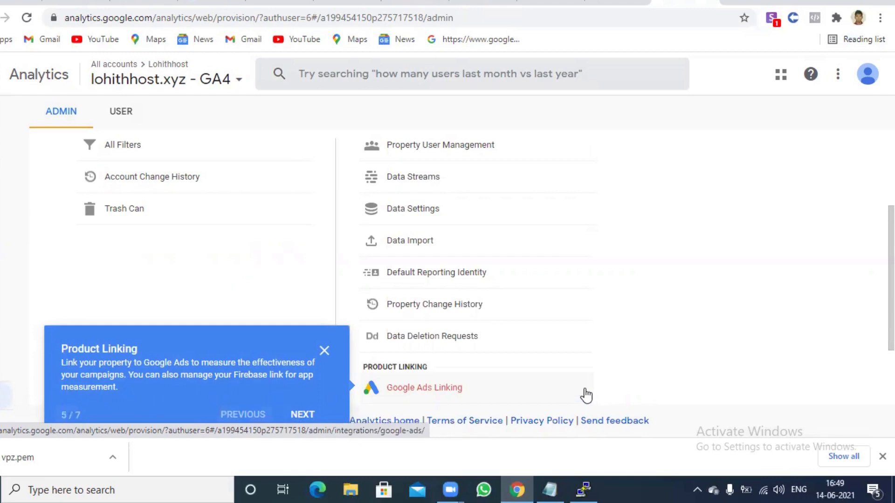
pyautogui.click(300, 412)
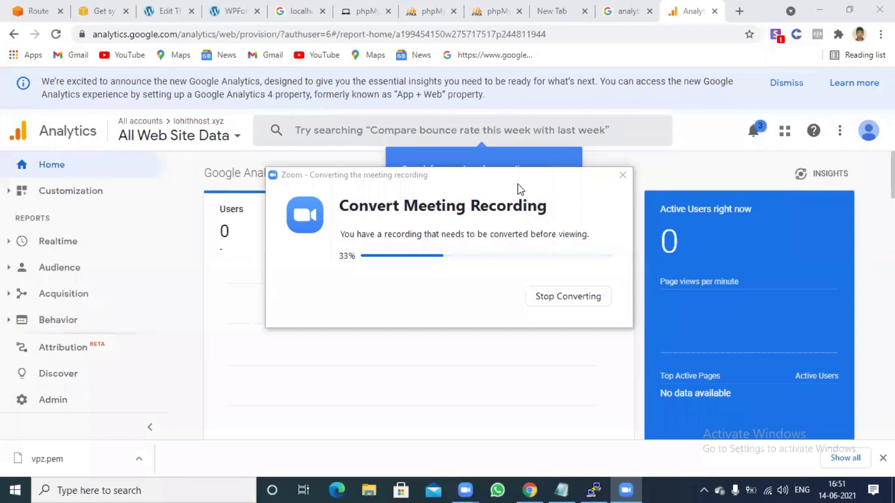
pyautogui.click(678, 127)
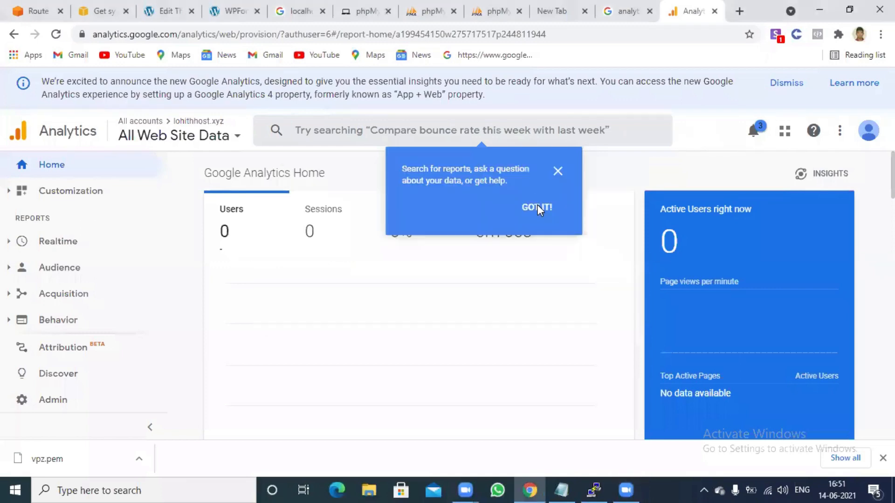
pyautogui.click(538, 208)
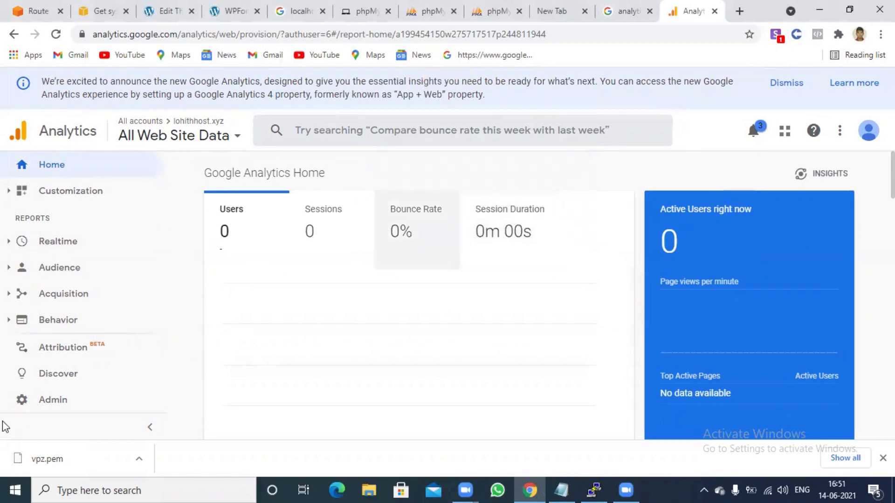
pyautogui.click(37, 404)
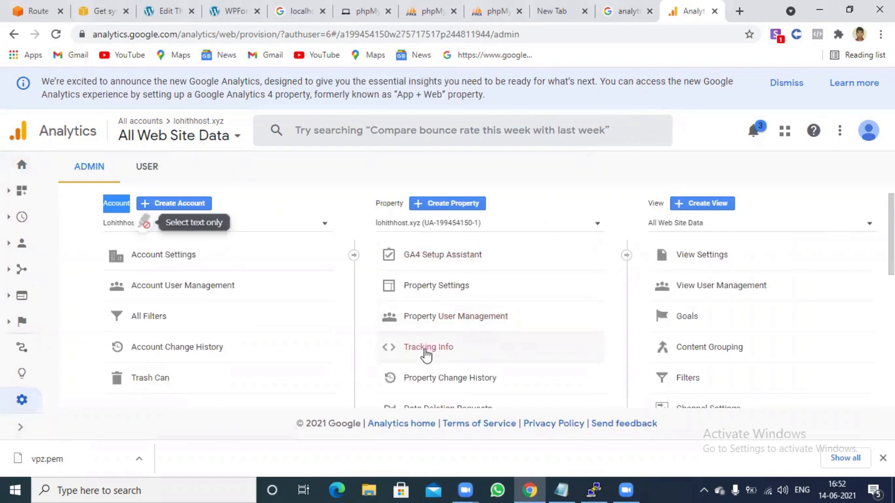
pyautogui.click(425, 350)
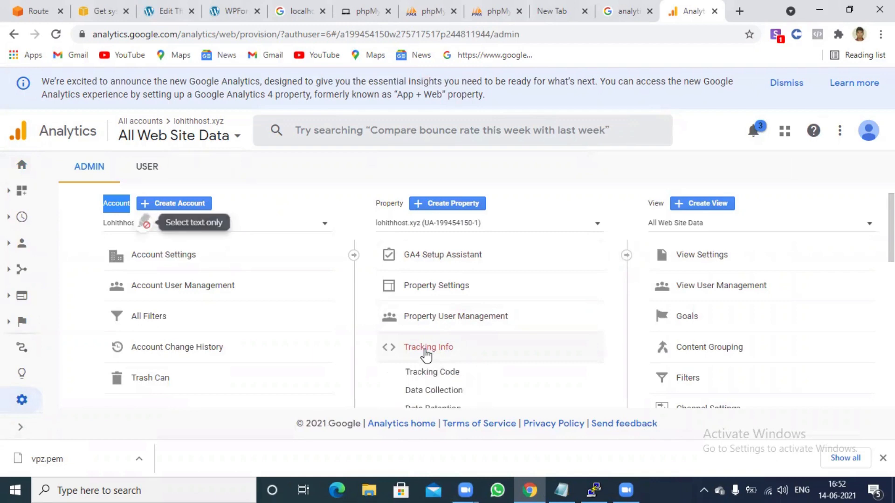
pyautogui.click(431, 373)
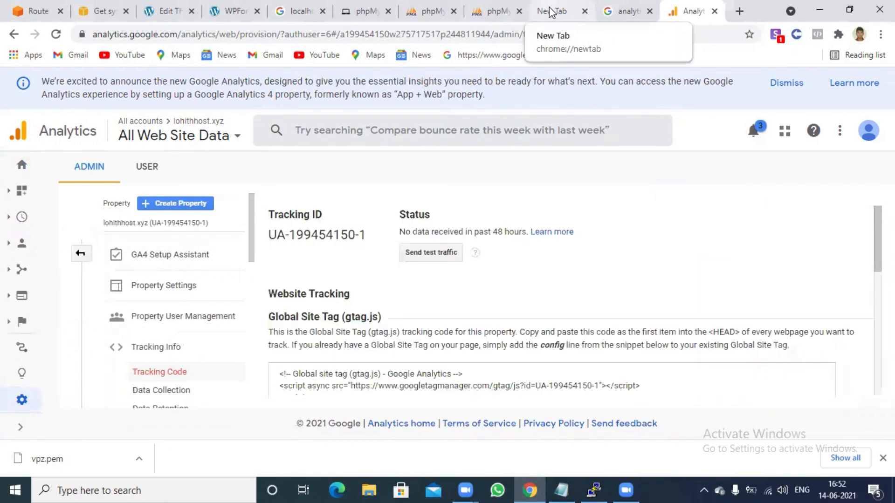
# Return to the WordPress tab and open Plugins > Add New
pyautogui.click(551, 12)
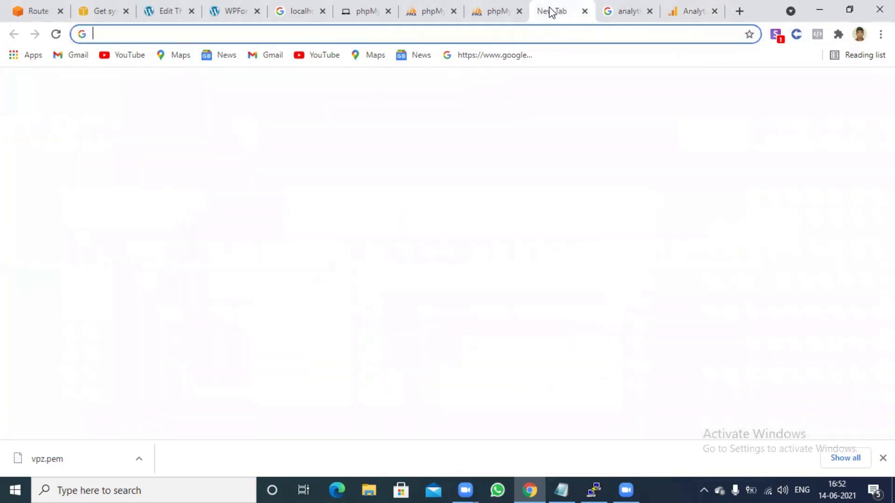
pyautogui.click(169, 5)
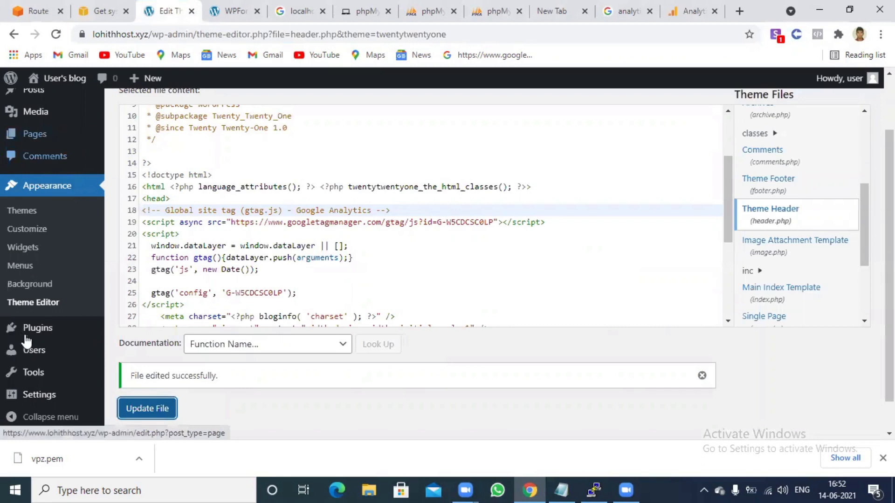
pyautogui.moveTo(29, 327)
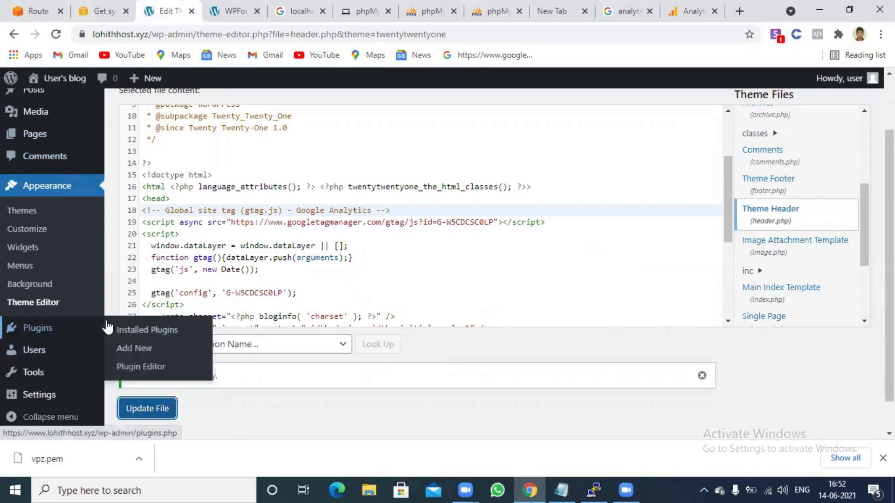
pyautogui.click(139, 352)
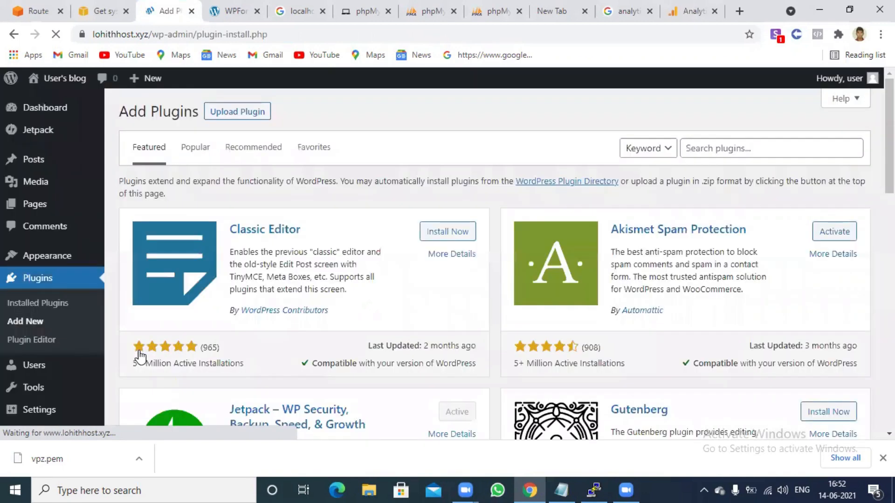
# Search the plugin directory for 'monster', correcting the mistyped 'monsterlights'
pyautogui.click(720, 149)
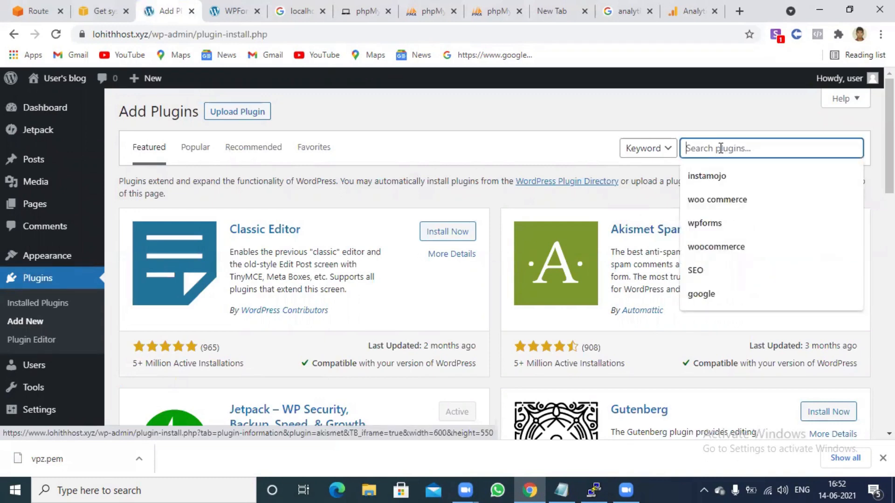
pyautogui.write('mo')
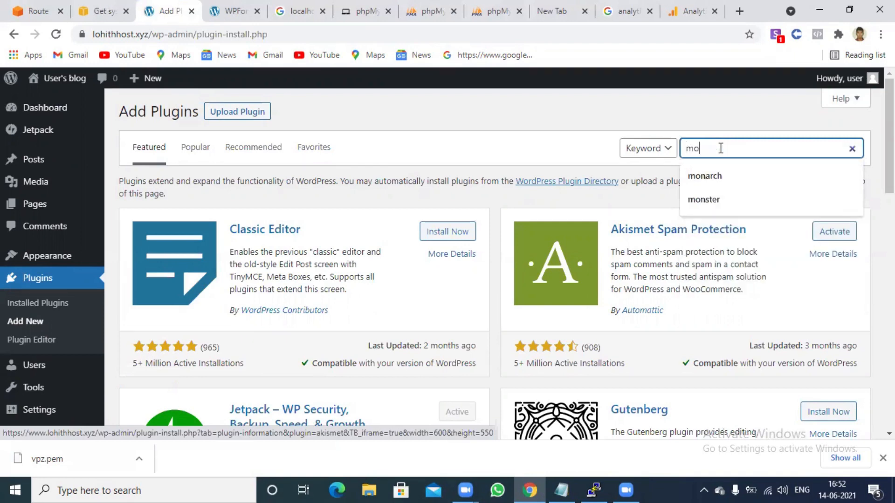
pyautogui.write('nster')
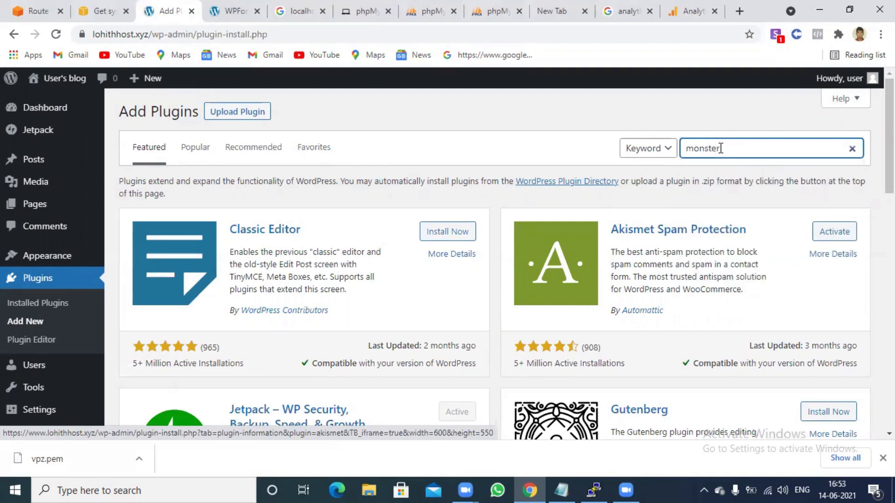
pyautogui.write('lights')
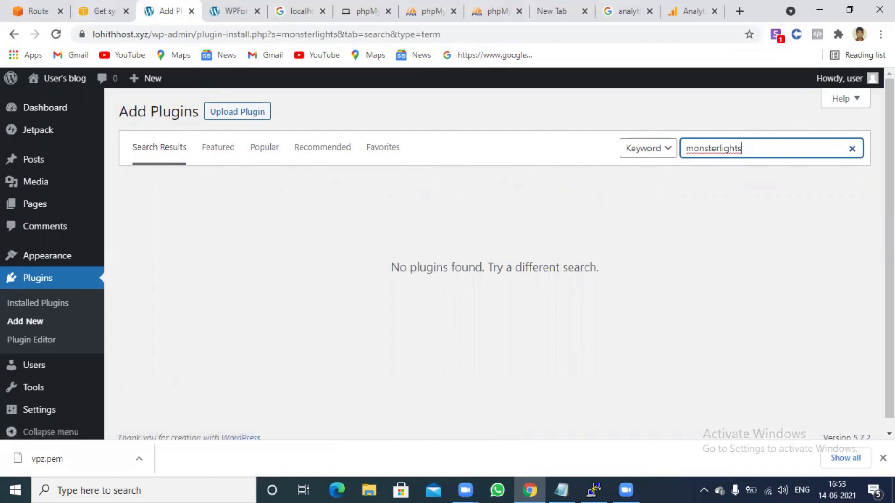
pyautogui.scroll(-1, 746, 148)
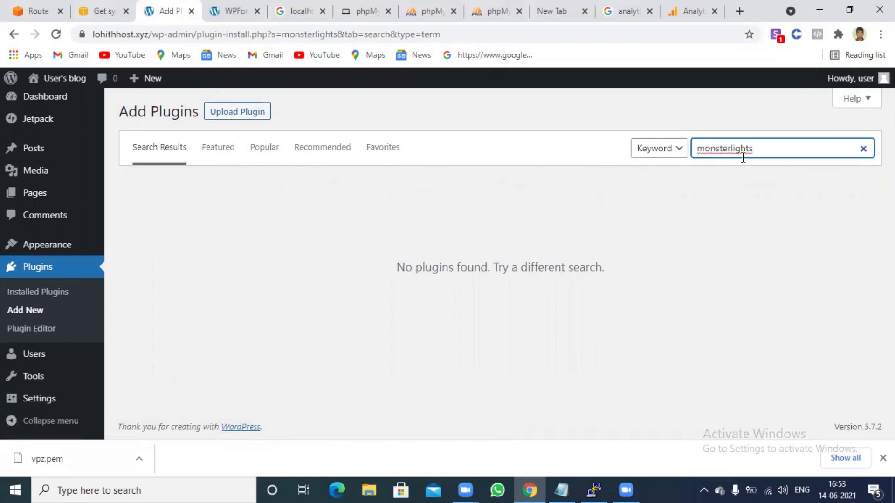
pyautogui.press('BackSpace')
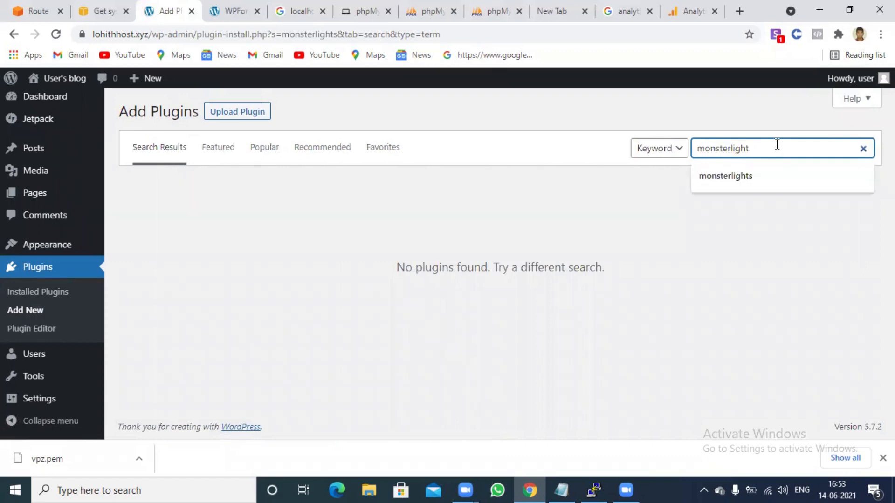
pyautogui.press('BackSpace')
pyautogui.press('BackSpace')
pyautogui.press('BackSpace')
pyautogui.press('BackSpace')
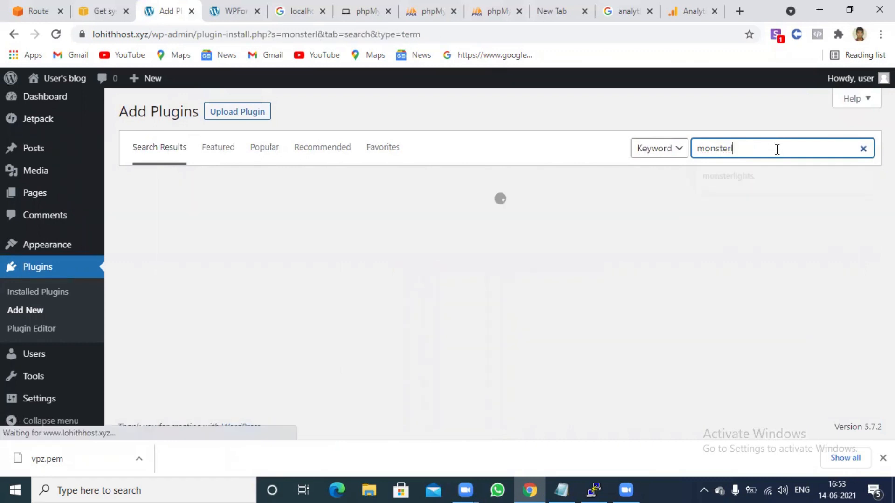
pyautogui.press('BackSpace')
pyautogui.write('r')
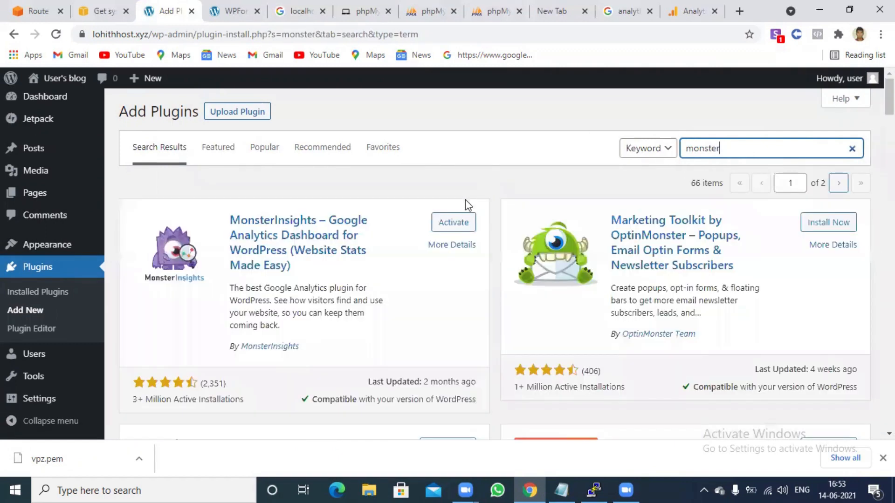
# Activate MonsterInsights and click Launch the Wizard! on its Getting Started page
pyautogui.click(454, 223)
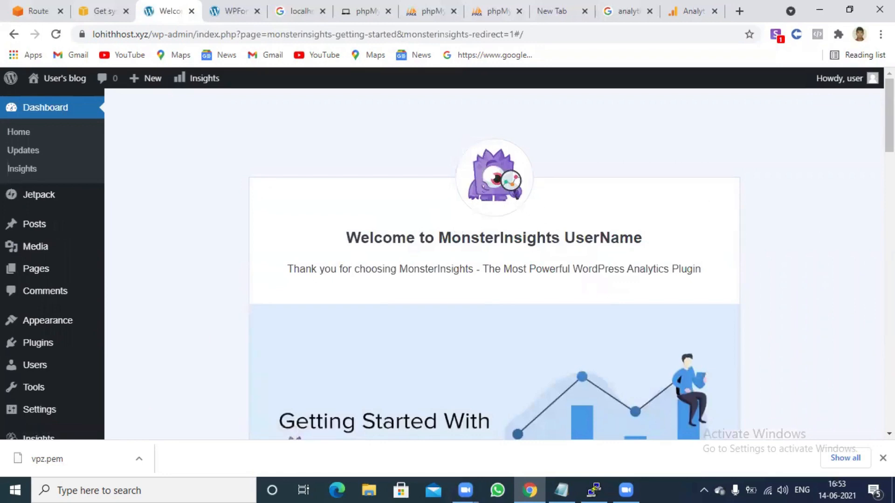
pyautogui.scroll(-5, 493, 286)
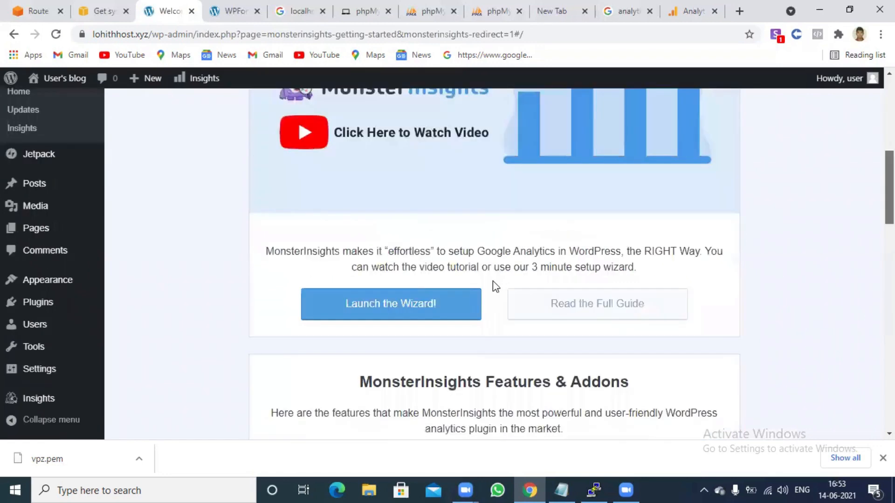
pyautogui.scroll(-1, 406, 286)
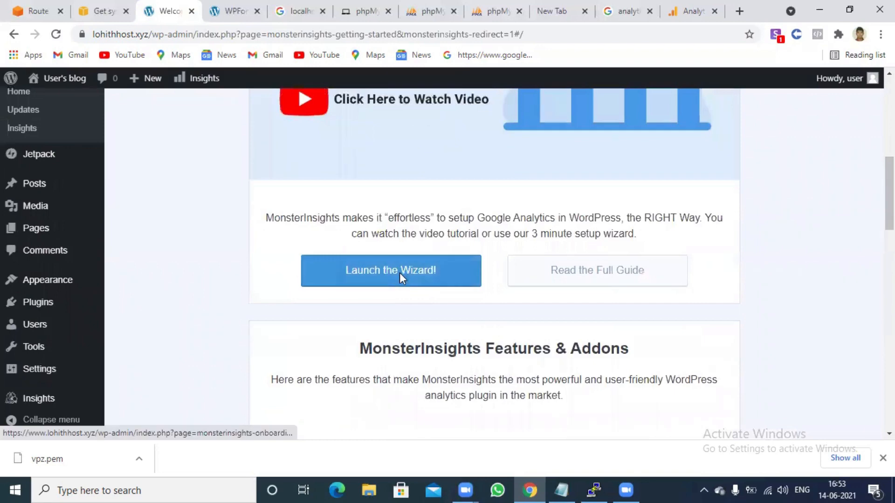
pyautogui.click(399, 272)
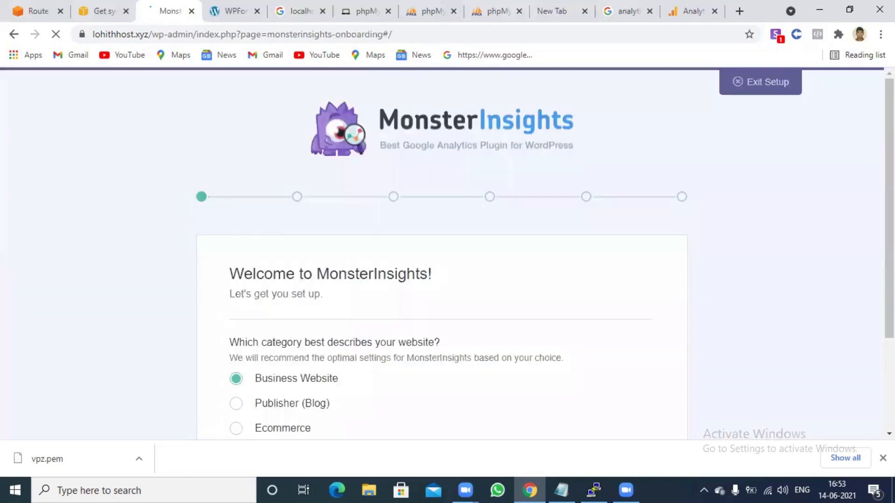
# Choose Publisher (Blog) as the site category and save to reach the Connect MonsterInsights step
pyautogui.scroll(-2, 539, 255)
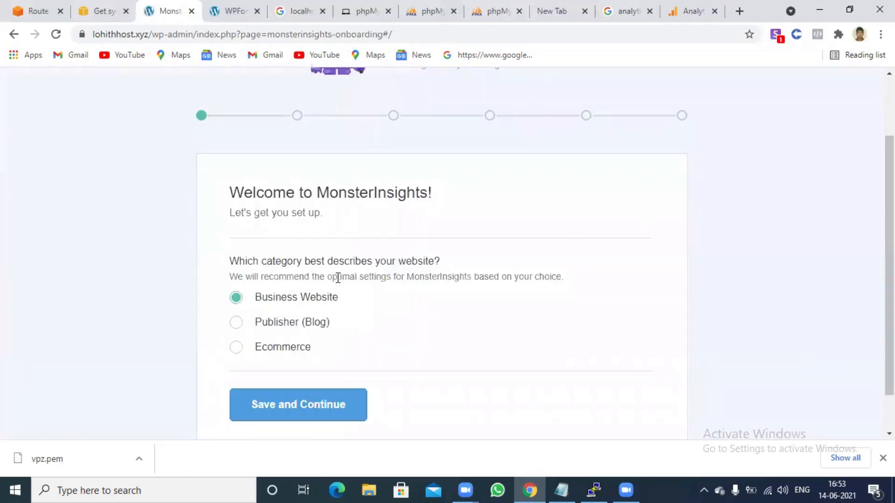
pyautogui.click(285, 322)
pyautogui.click(310, 401)
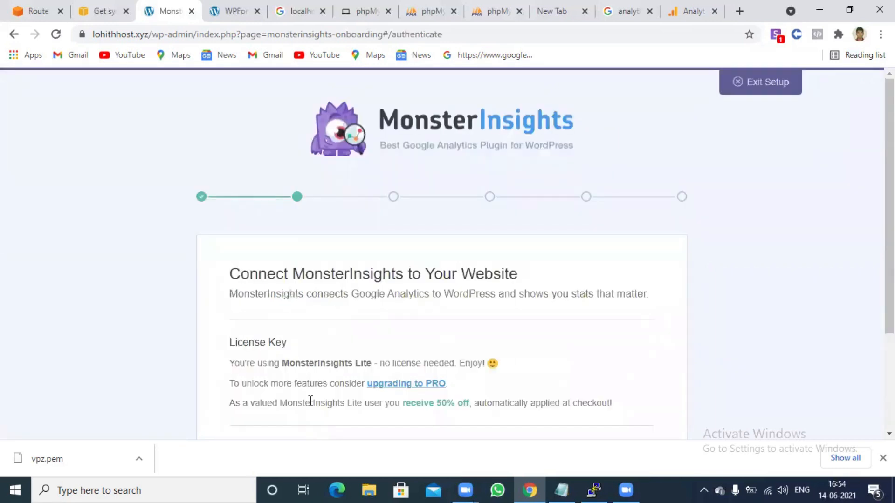
pyautogui.scroll(-3, 566, 153)
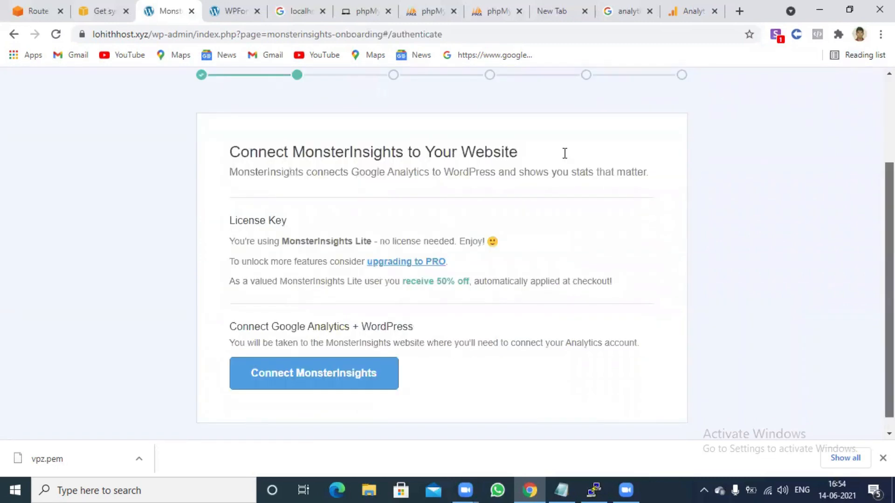
pyautogui.scroll(-1, 319, 180)
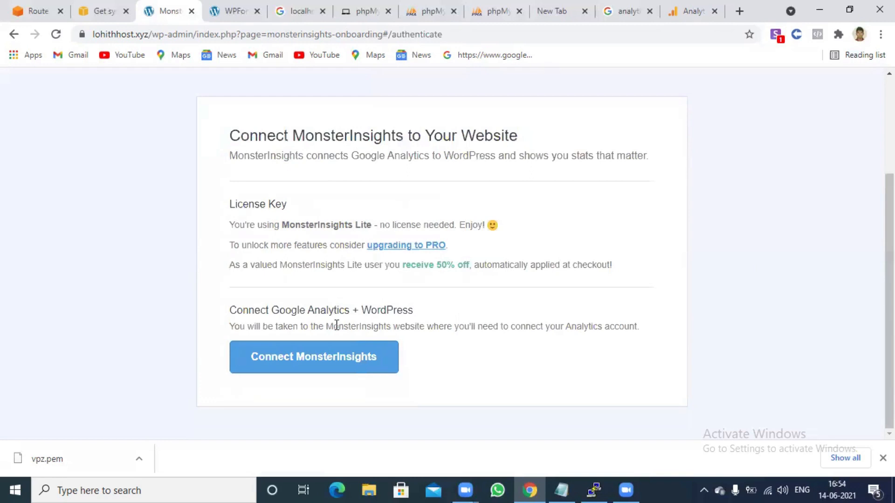
# Connect MonsterInsights, sign in with a Google account from the list, and allow MonsterInsights access
pyautogui.click(338, 362)
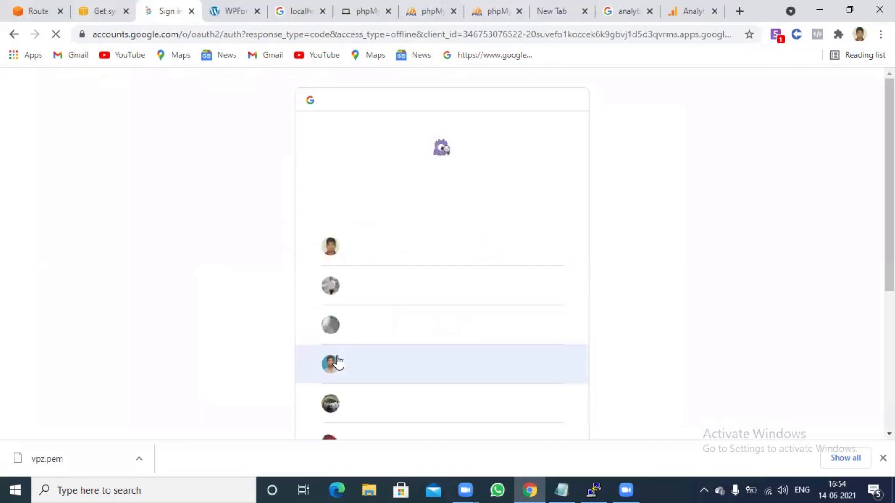
pyautogui.scroll(-1, 761, 282)
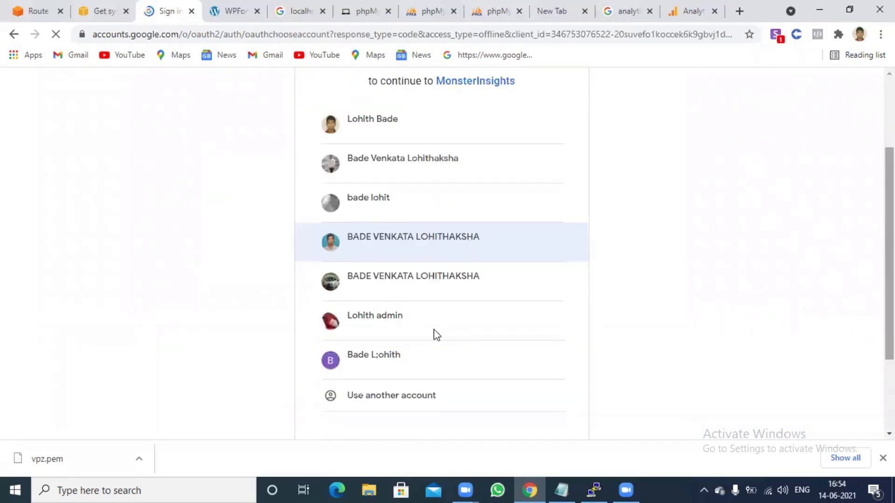
pyautogui.scroll(-1, 354, 288)
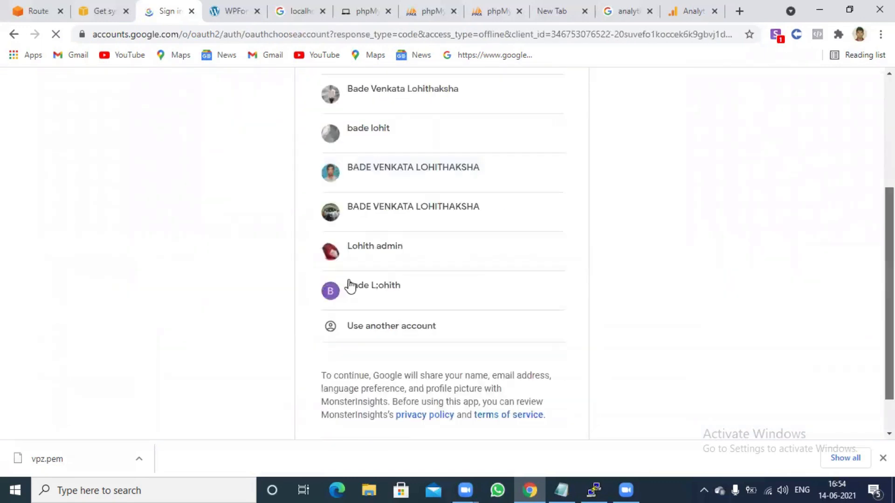
pyautogui.click(379, 286)
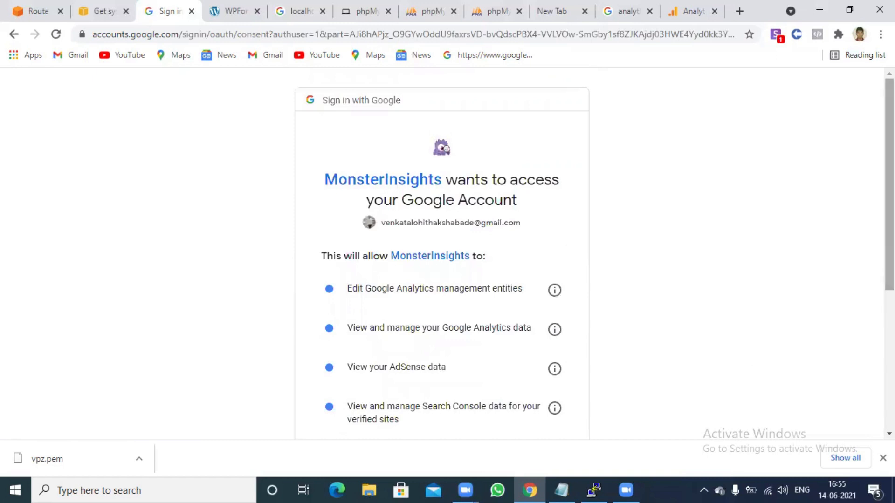
pyautogui.scroll(-5, 441, 251)
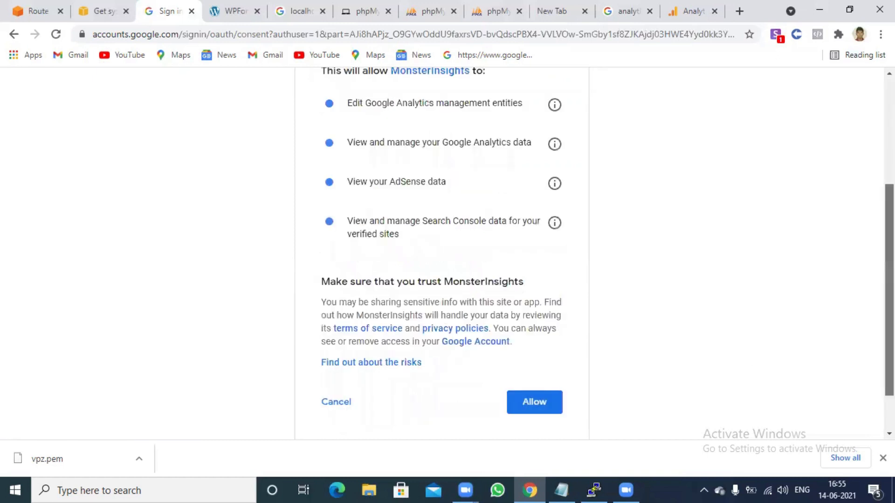
pyautogui.click(538, 399)
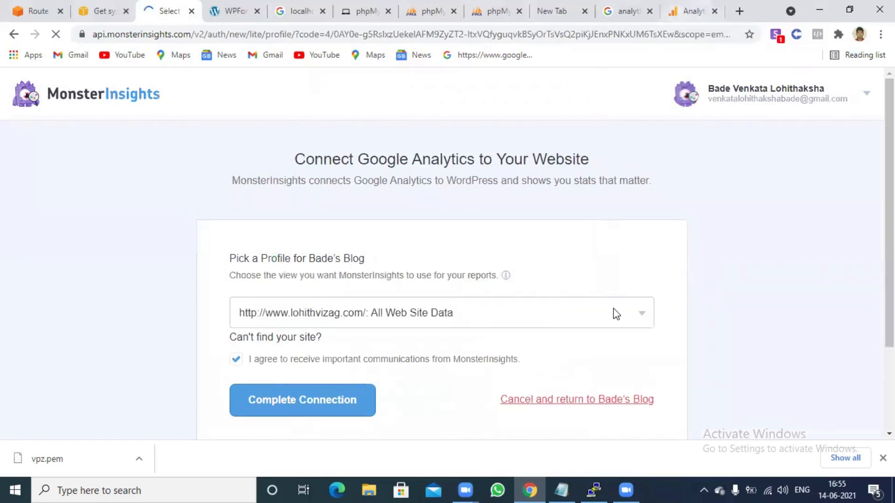
# Check the Analytics profile list, which offers only lohithvizag.com, and back out without choosing
pyautogui.click(614, 315)
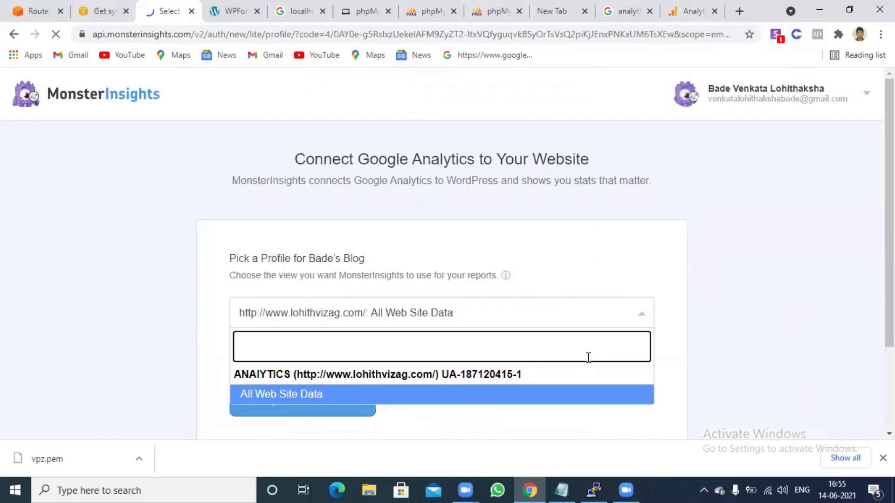
pyautogui.click(863, 98)
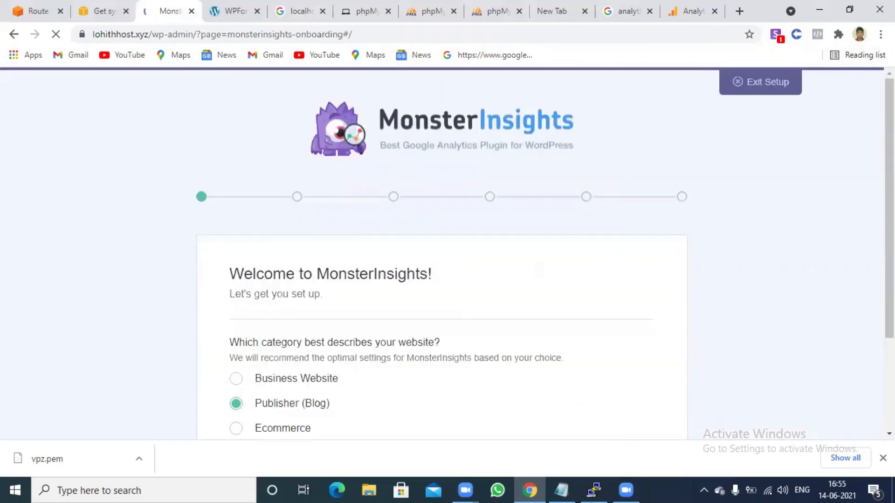
# Keep the Publisher (Blog) category and restart the MonsterInsights connection to Google Analytics
pyautogui.scroll(-3, 731, 271)
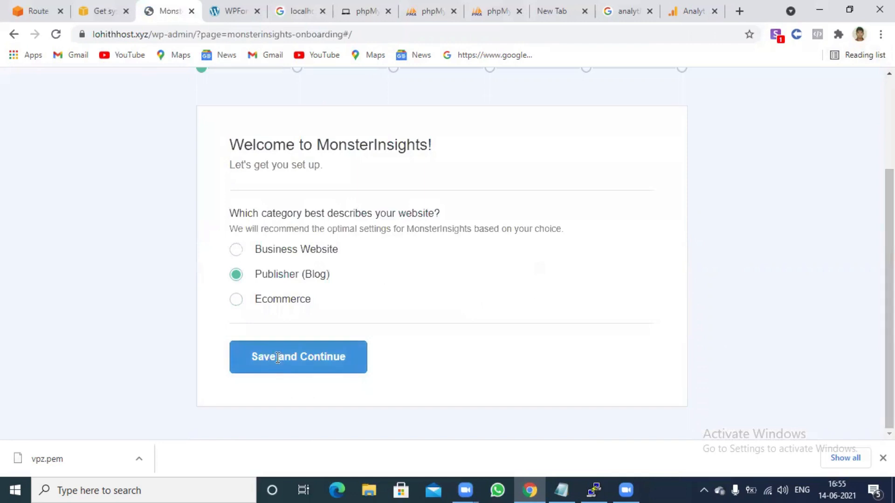
pyautogui.click(278, 357)
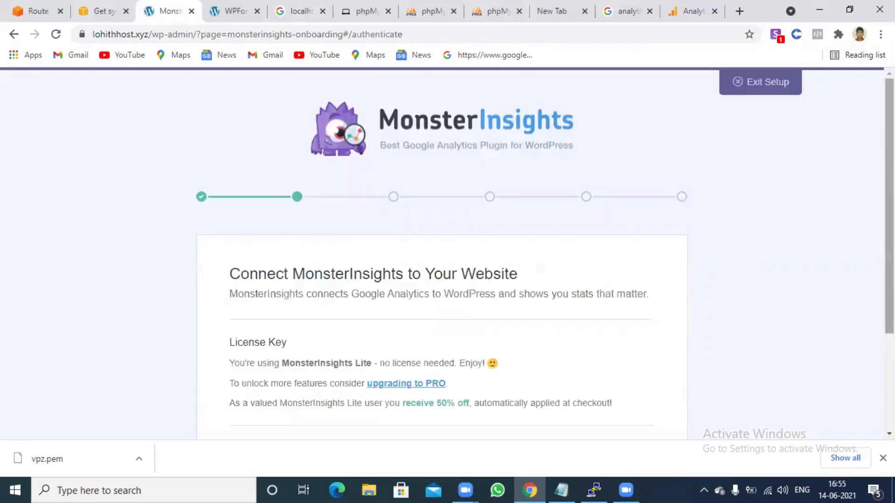
pyautogui.scroll(-3, 583, 299)
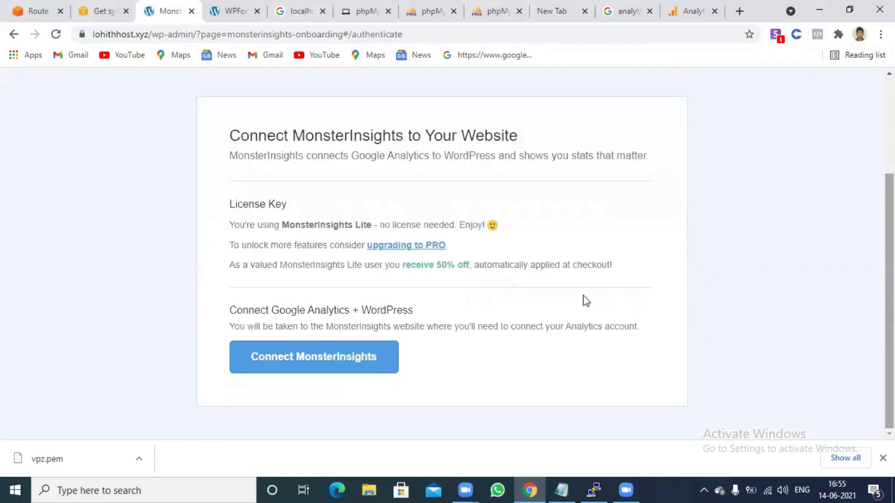
pyautogui.click(324, 356)
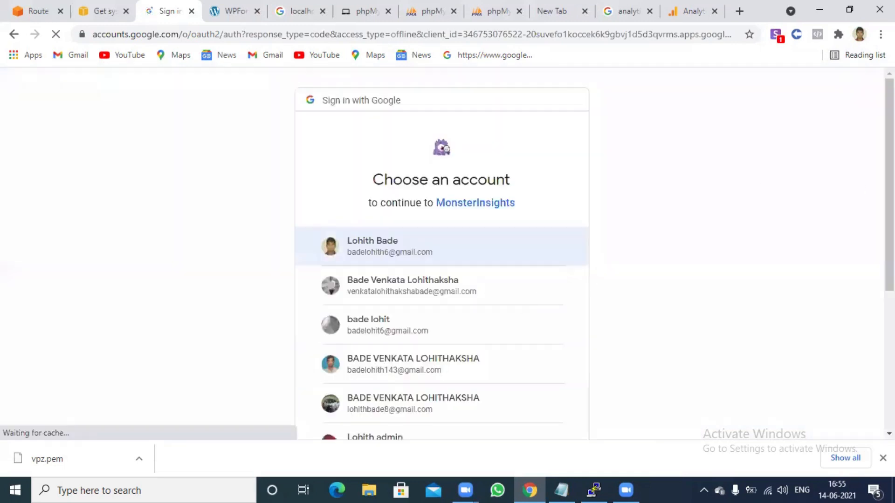
# Pick the last, different Google account in the account chooser
pyautogui.scroll(-4, 391, 282)
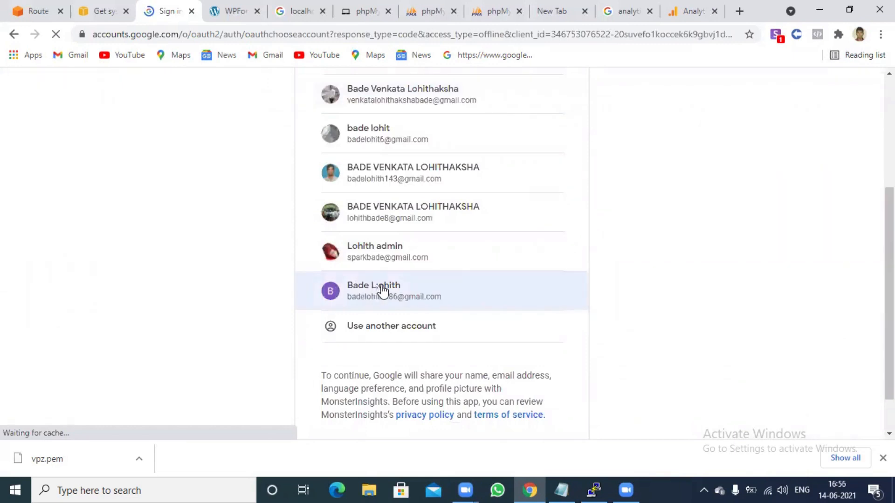
pyautogui.scroll(4, 382, 291)
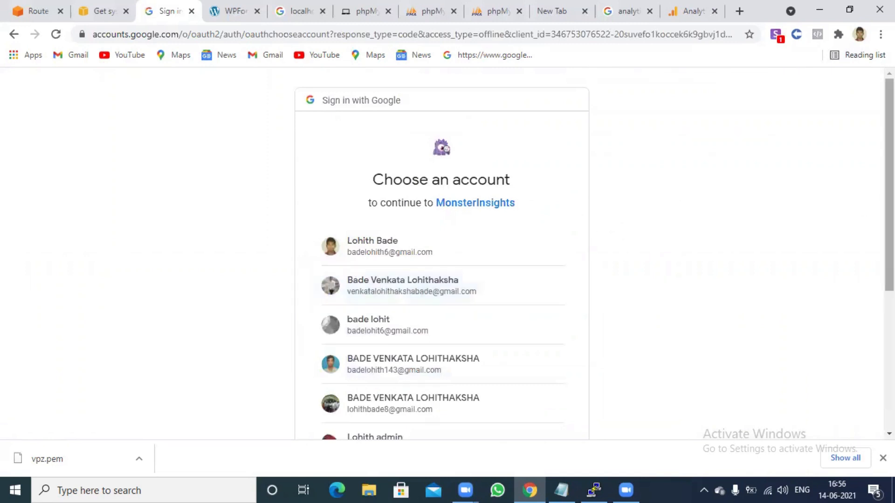
pyautogui.scroll(-4, 557, 333)
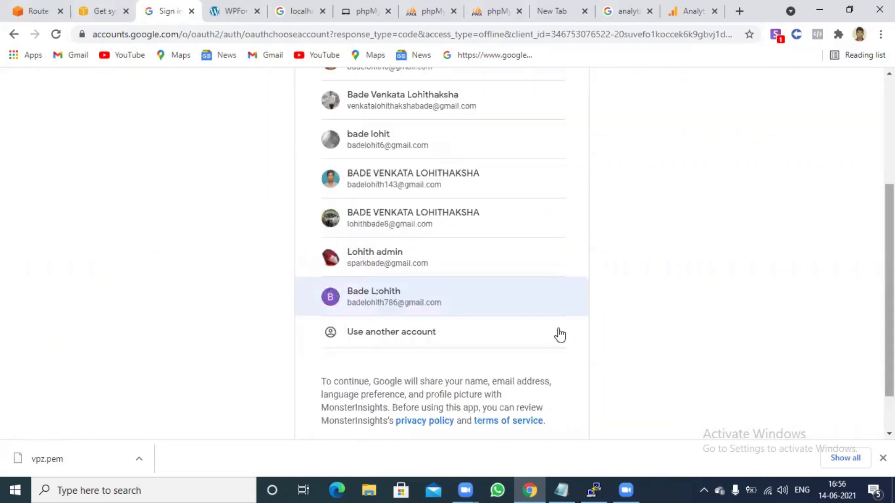
pyautogui.click(438, 306)
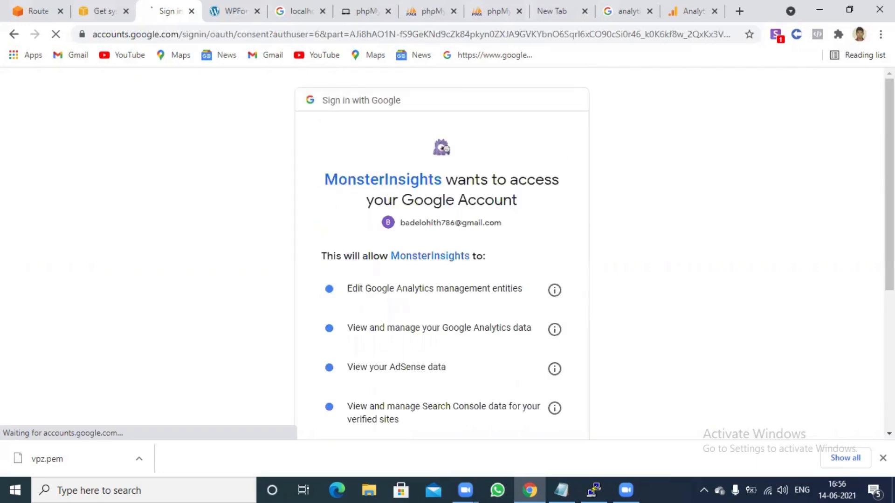
# Allow MonsterInsights access to the newly chosen Google account
pyautogui.scroll(-2, 759, 184)
pyautogui.scroll(-2, 555, 358)
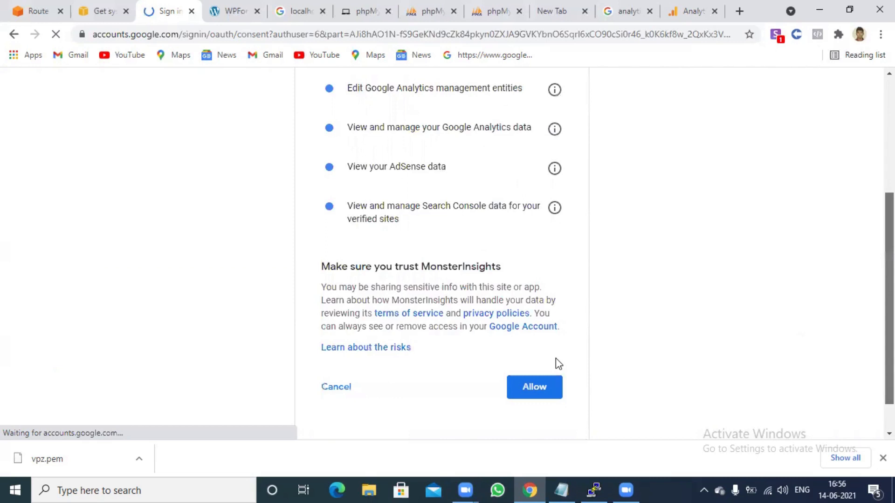
pyautogui.click(515, 391)
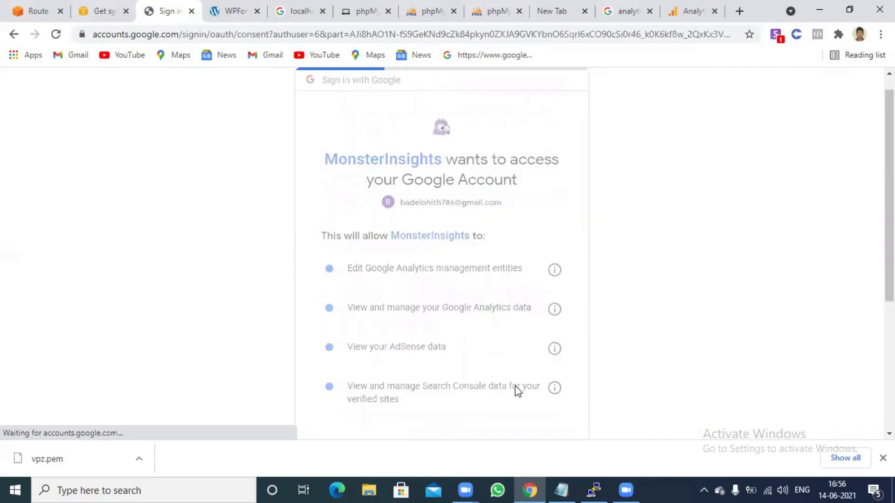